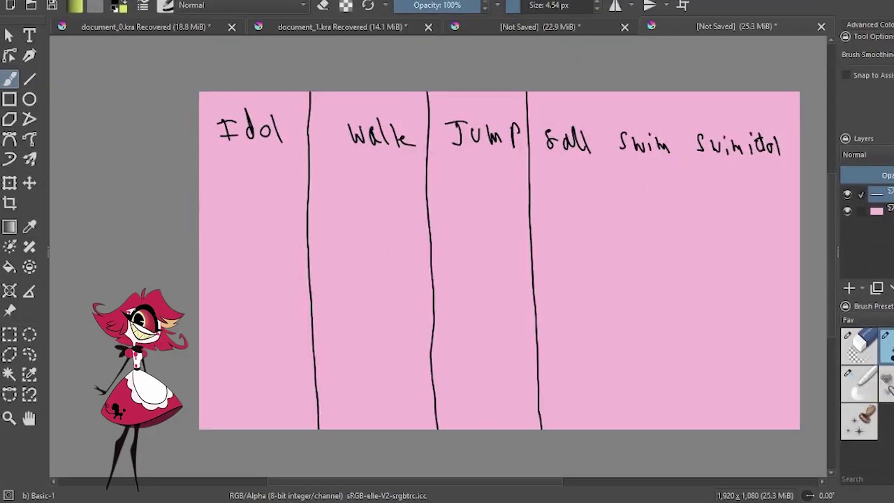
Brush the first rough head doodle of the maid under the Idol header.
left_click_drag(411, 128, 322, 151)
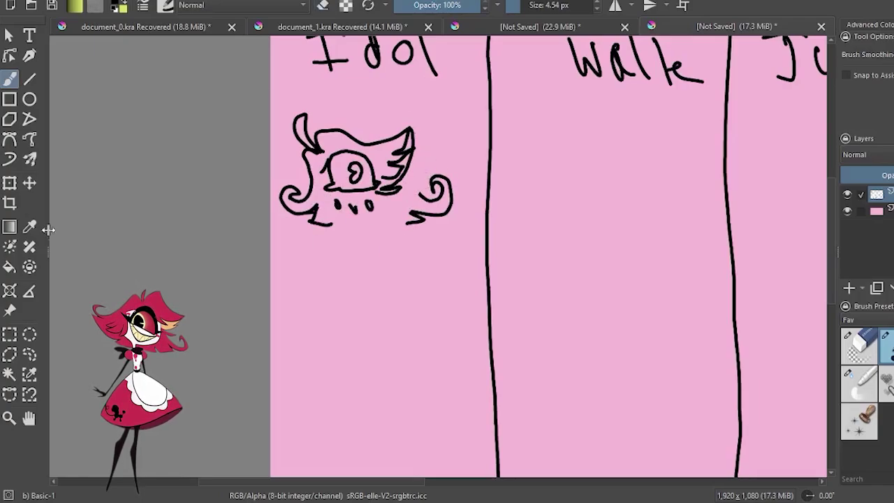
Adjust the doodle's right hair swirl and shrink a copy of the maid to frame size.
left_click_drag(434, 195, 417, 196)
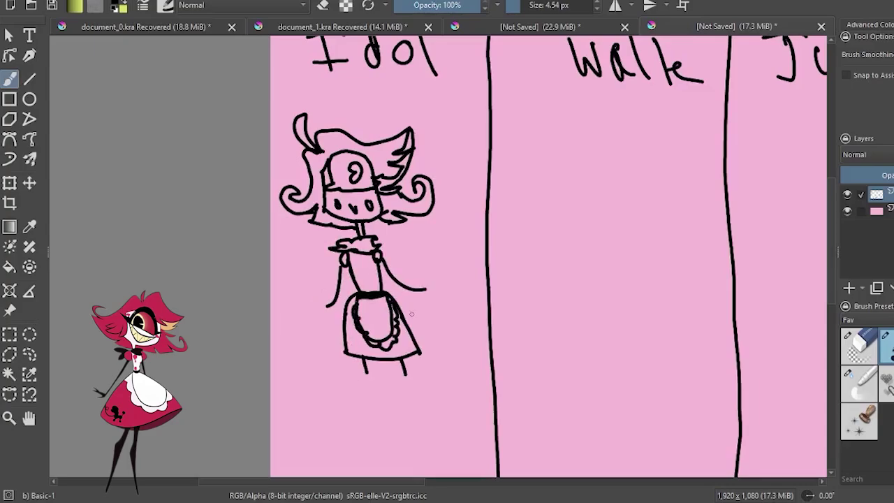
scroll(411, 315, "down", 5)
key("ctrl+r")
left_click_drag(295, 91, 409, 280)
Paste several resized copies of the maid doodle, stacked down the Idol column.
key("ctrl+c")
key("ctrl+v")
key("ctrl+t")
key("e")
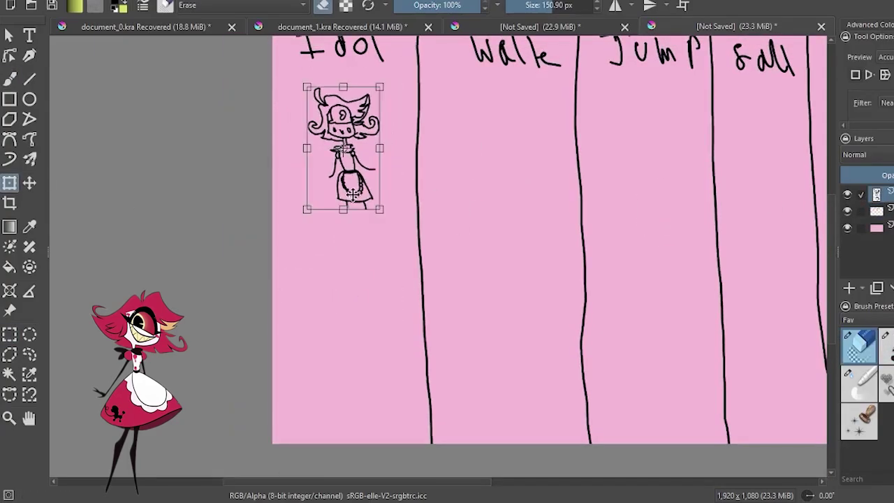
key("Return")
key("ctrl+v")
left_click_drag(342, 147, 320, 285)
key("ctrl+v")
key("b")
Draw an outstretched arm on the middle Idol copy.
scroll(305, 182, "up", 5)
scroll(407, 59, "up", 2)
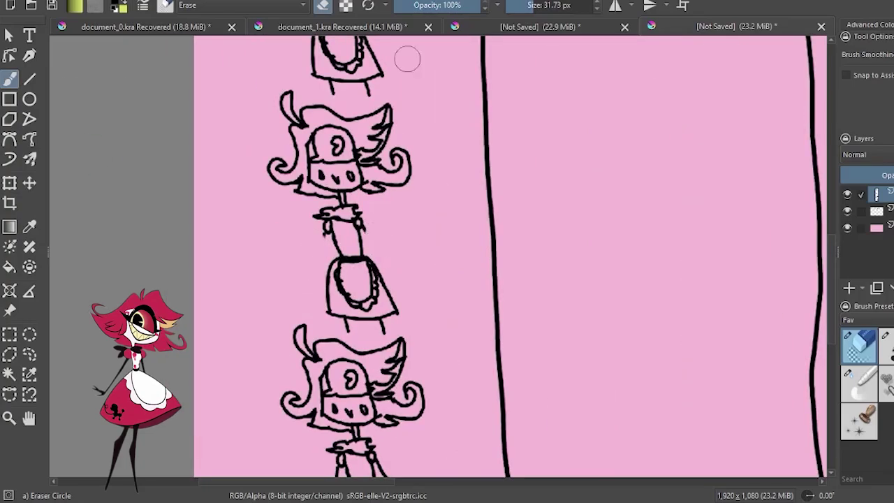
key("/")
scroll(407, 58, "up", 2)
left_click_drag(325, 230, 299, 253)
scroll(475, 309, "down", 6)
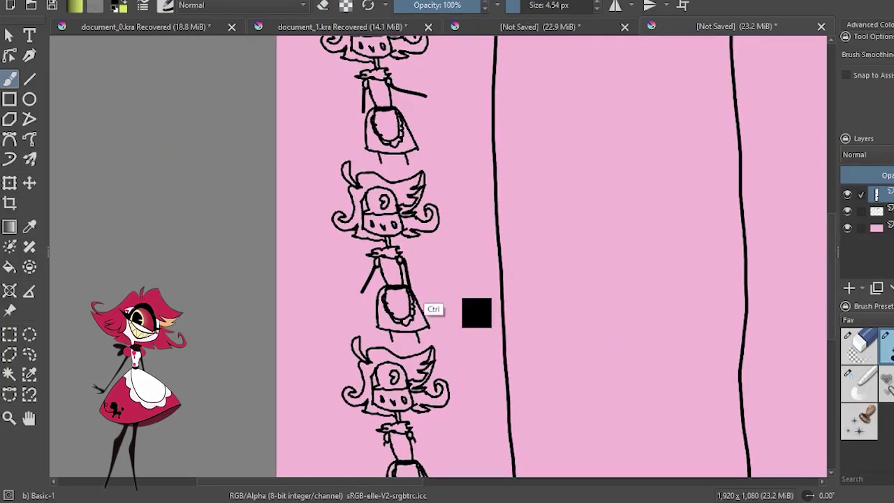
key("/")
Copy the lower figure onto a new layer and transform it into the Walk column.
left_click_drag(377, 356, 400, 239)
scroll(400, 239, "up", 3)
key("ctrl+alt+v")
scroll(391, 183, "up", 3)
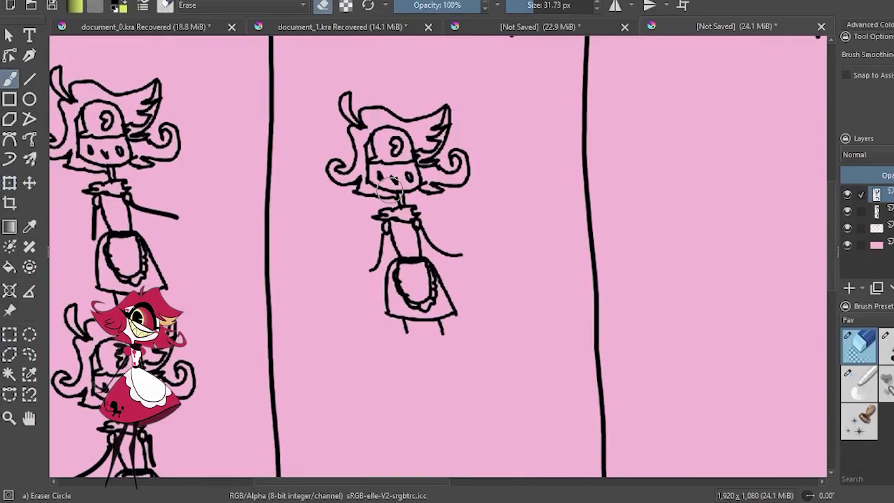
key("/")
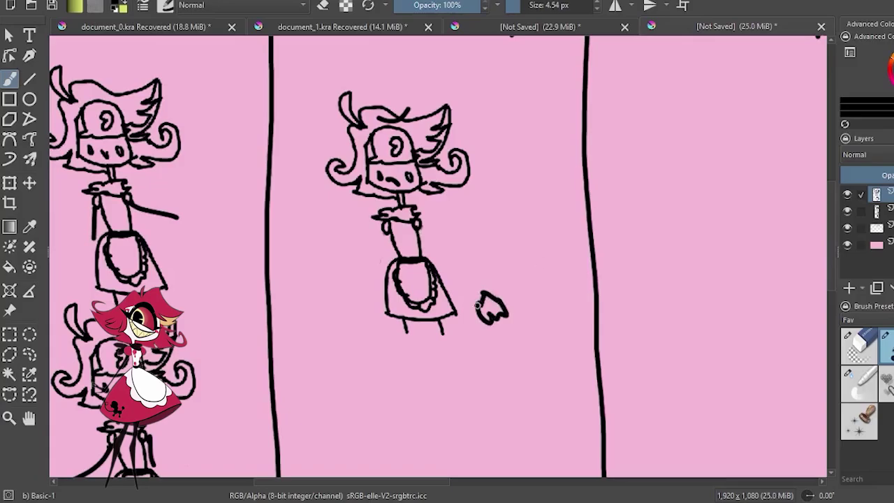
key("ctrl+shift+a")
key("ctrl+j")
key("ctrl+t")
key("Return")
key("b")
Start an outline selection around the Walk figure's arm, then cancel it and resume brushing.
scroll(436, 364, "up", 5)
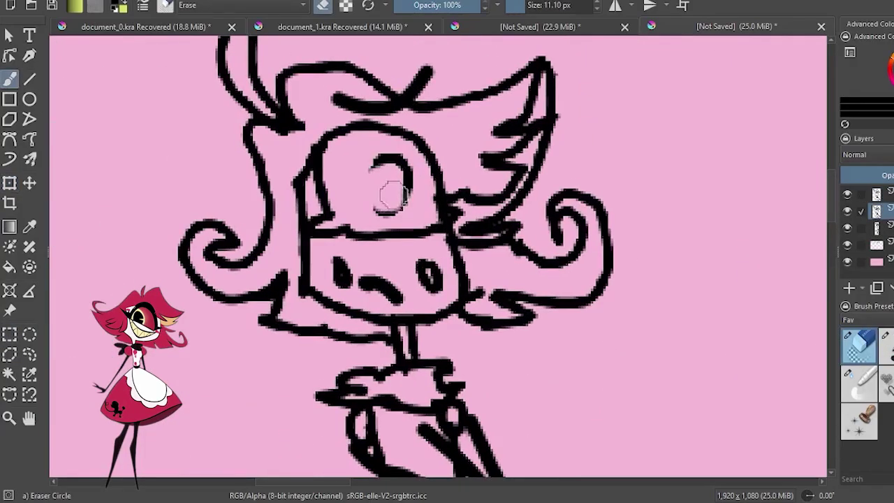
scroll(436, 365, "down", 3)
scroll(436, 365, "down", 5)
key("/")
scroll(419, 181, "up", 5)
left_click(377, 115)
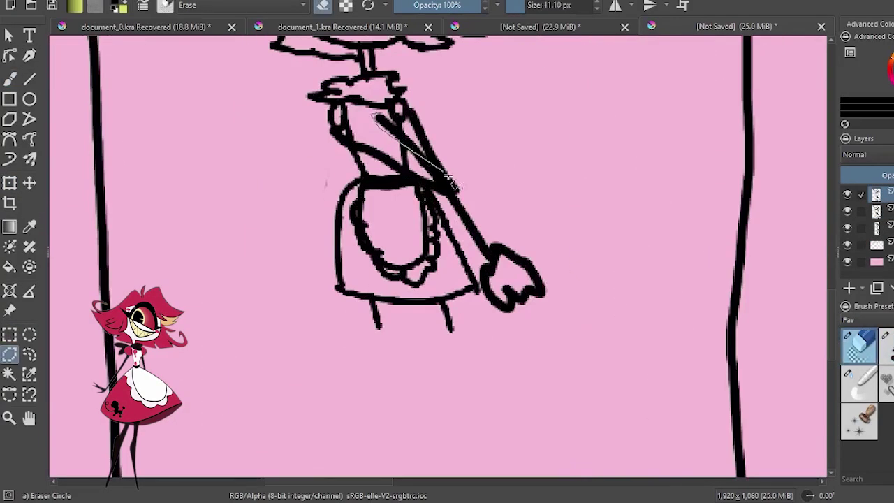
key("b")
scroll(538, 210, "down", 5)
scroll(387, 179, "up", 5)
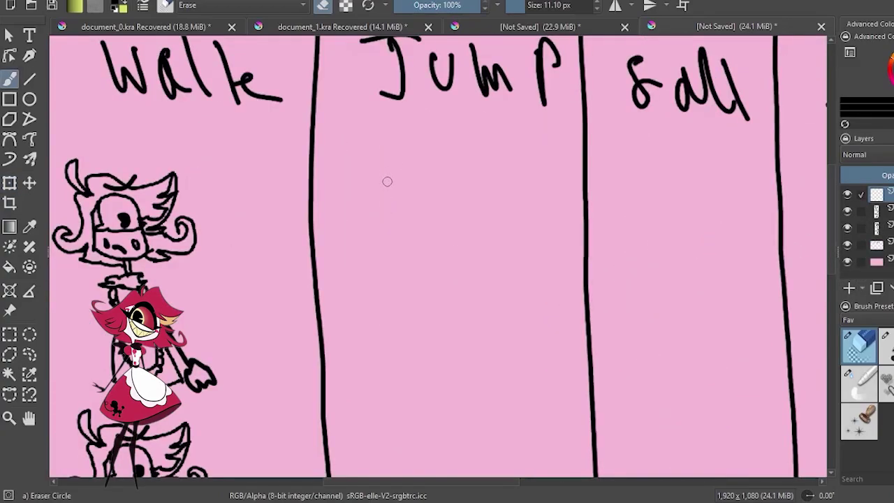
key("/")
Sketch a horizontal mop in the Jump column and move a figure copy there.
left_click_drag(397, 187, 518, 197)
scroll(347, 324, "down", 5)
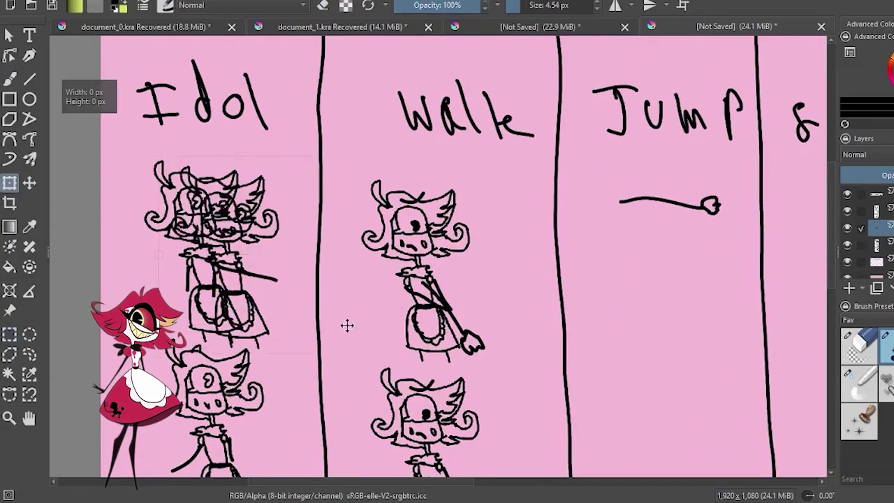
scroll(347, 324, "up", 5)
key("ctrl+t")
left_click(848, 228)
left_click(848, 228)
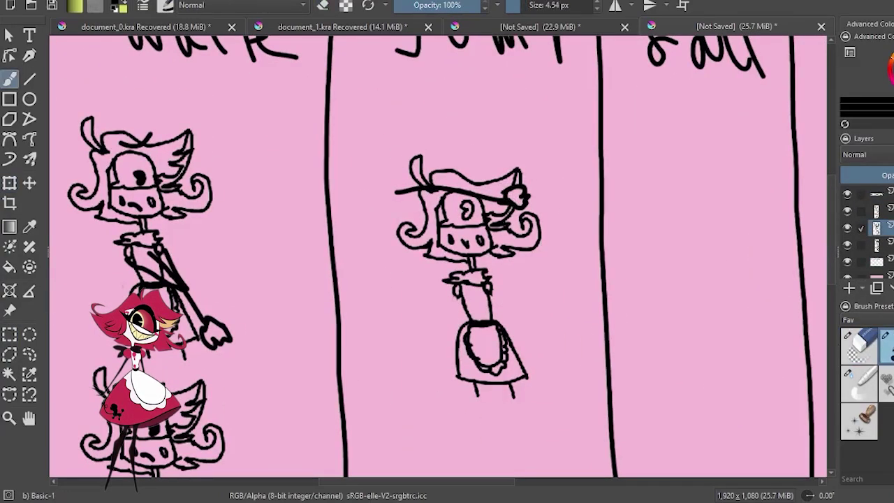
left_click(872, 210)
key("b")
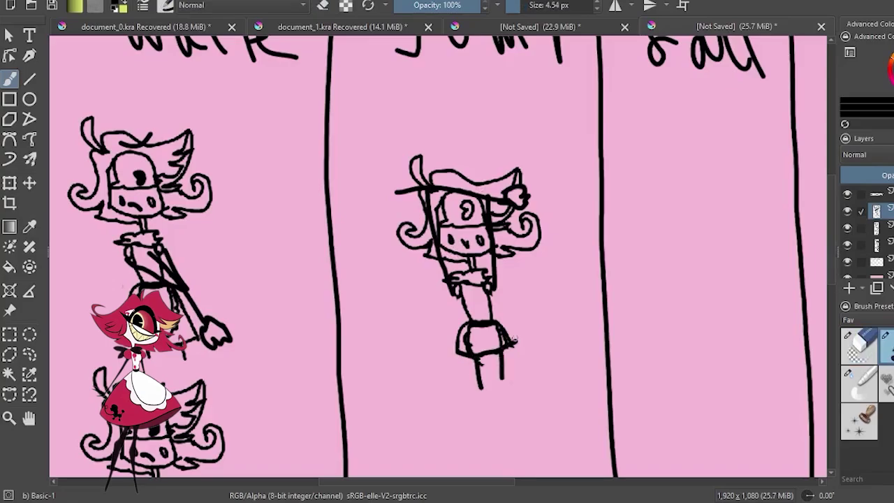
Transform the layer holding the copied figures, checking the Idol figures' visibility.
scroll(515, 163, "down", 2)
scroll(447, 209, "up", 2)
scroll(488, 256, "down", 4)
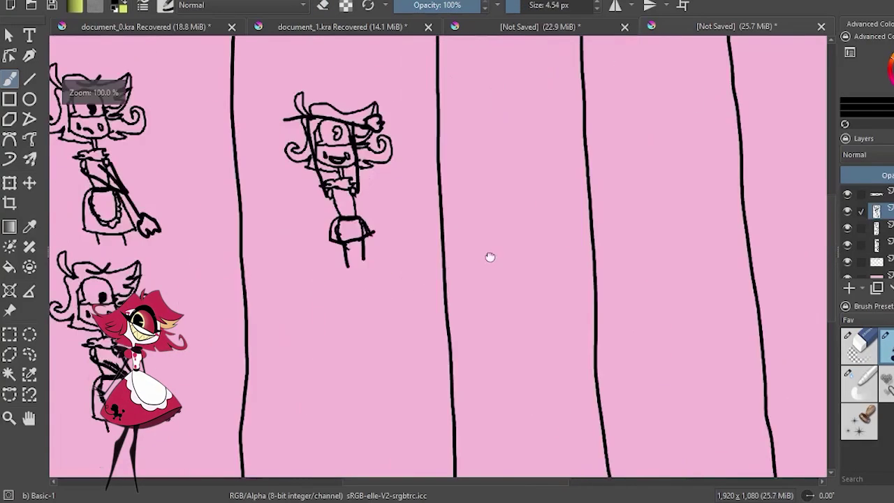
key("ctrl+t")
left_click(873, 244)
left_click(847, 243)
left_click(847, 243)
Move a figure copy into the Fall column and place a Jump copy lower.
left_click_drag(165, 208, 476, 228)
scroll(477, 228, "up", 3)
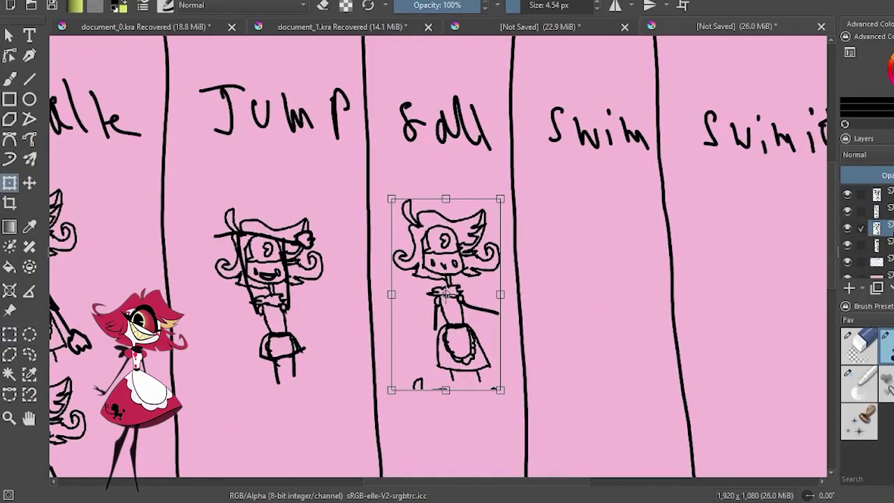
left_click_drag(466, 195, 461, 377)
key("b")
scroll(461, 378, "up", 3)
scroll(461, 377, "down", 4)
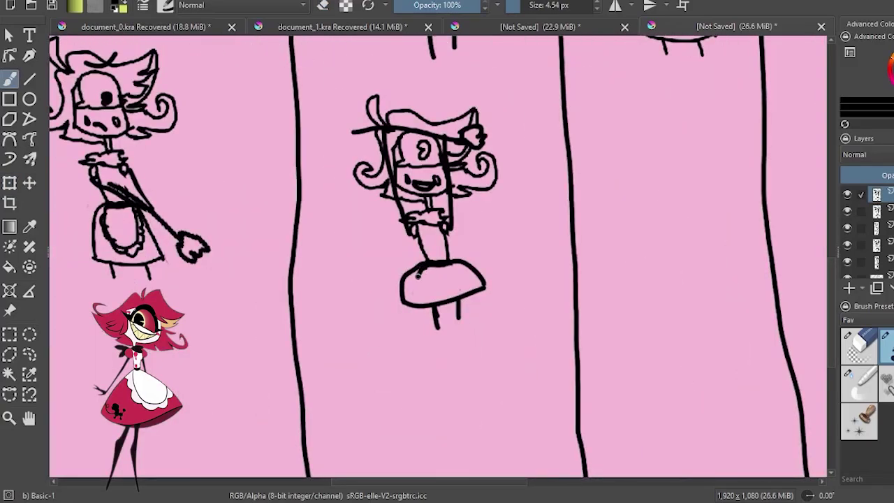
left_click_drag(460, 274, 488, 244)
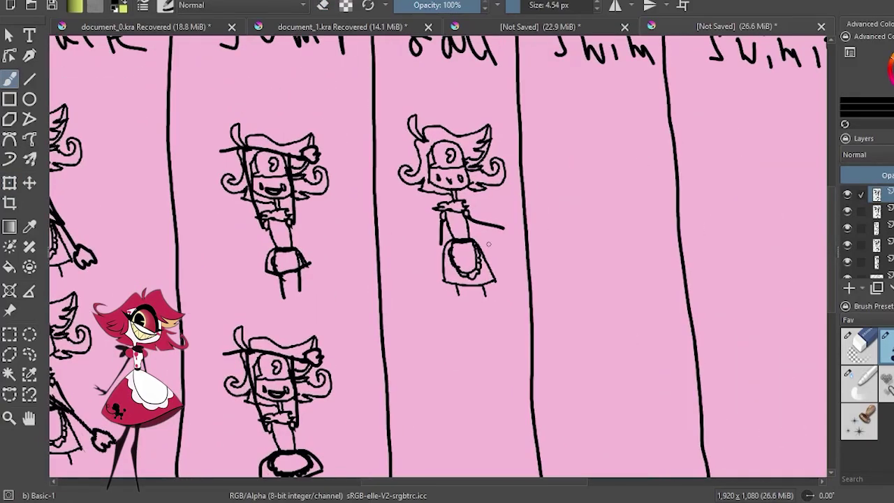
scroll(488, 244, "down", 2)
Paste the Jump figures and draw an oval swim shape in the Swim column.
key("ctrl+v")
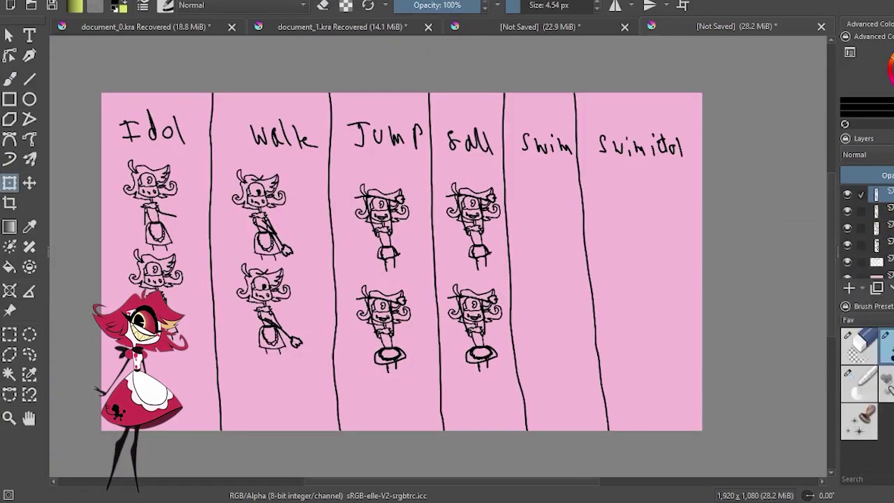
scroll(463, 269, "up", 5)
mouse_move(473, 221)
left_mouse_down()
mouse_move(493, 260)
mouse_move(462, 224)
left_mouse_up()
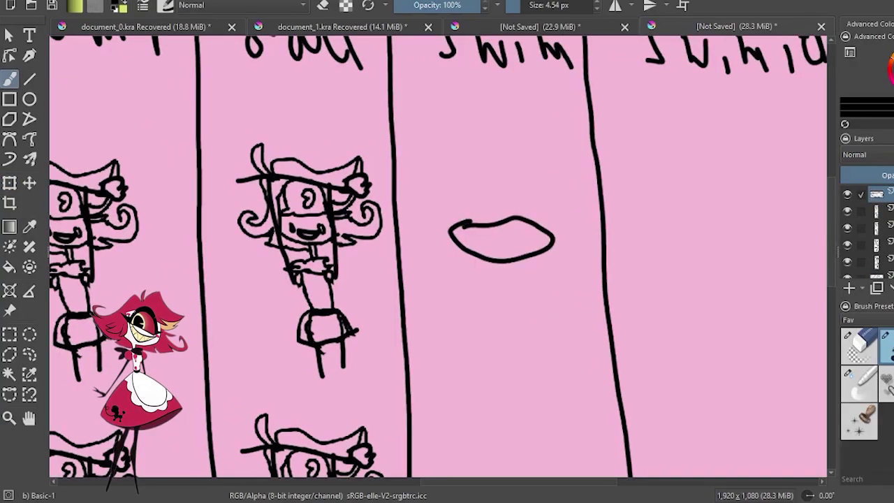
scroll(475, 264, "up", 2)
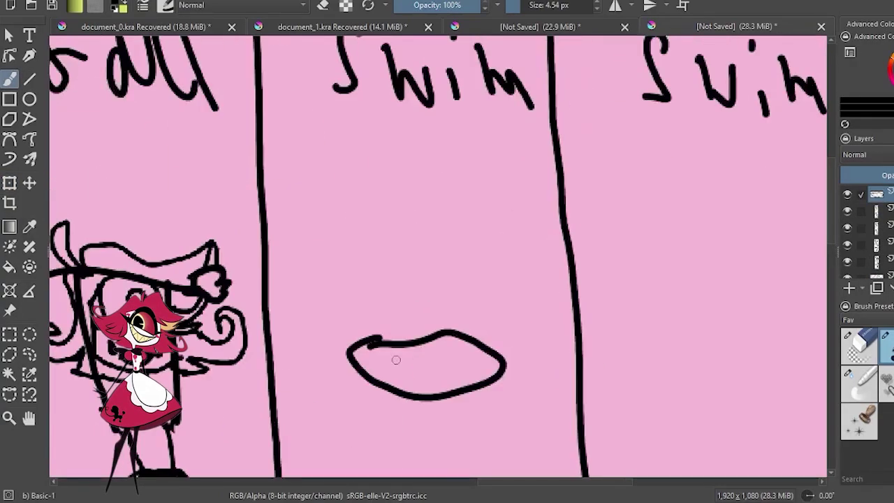
scroll(446, 280, "down", 2)
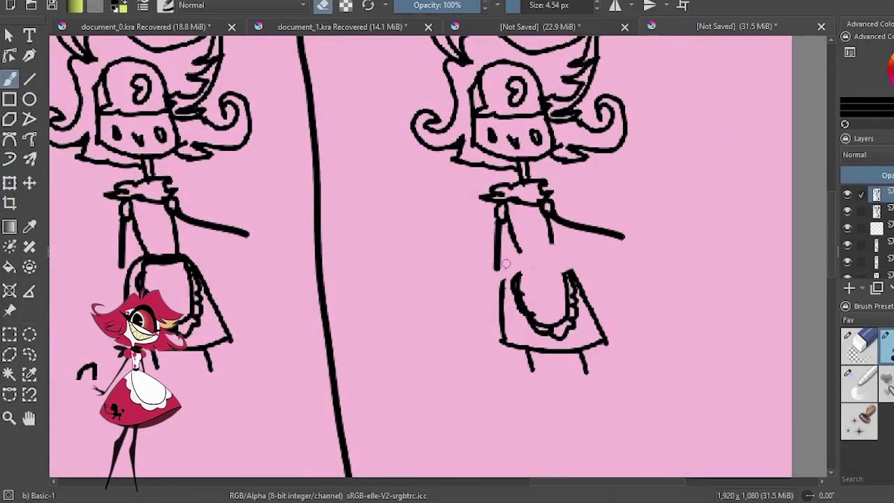
scroll(505, 263, "up", 1)
Draw the left arm on the sketched swim figure.
left_click_drag(427, 244, 341, 252)
scroll(571, 305, "down", 1)
scroll(562, 266, "down", 3)
scroll(563, 267, "up", 4)
scroll(563, 267, "down", 4)
scroll(481, 160, "up", 3)
scroll(482, 161, "up", 1)
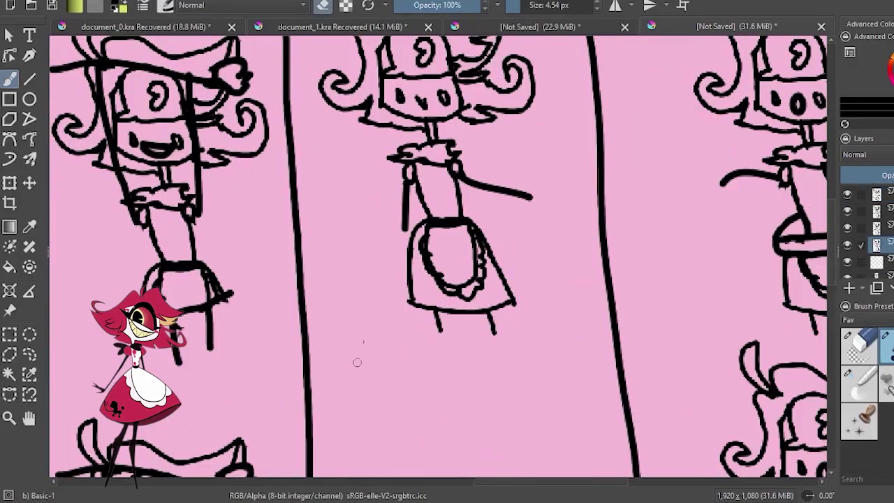
Redraw the middle figure's dress and legs in a tilted swim pose.
left_click_drag(357, 361, 481, 202)
scroll(481, 305, "up", 1)
scroll(451, 329, "down", 3)
scroll(512, 183, "up", 3)
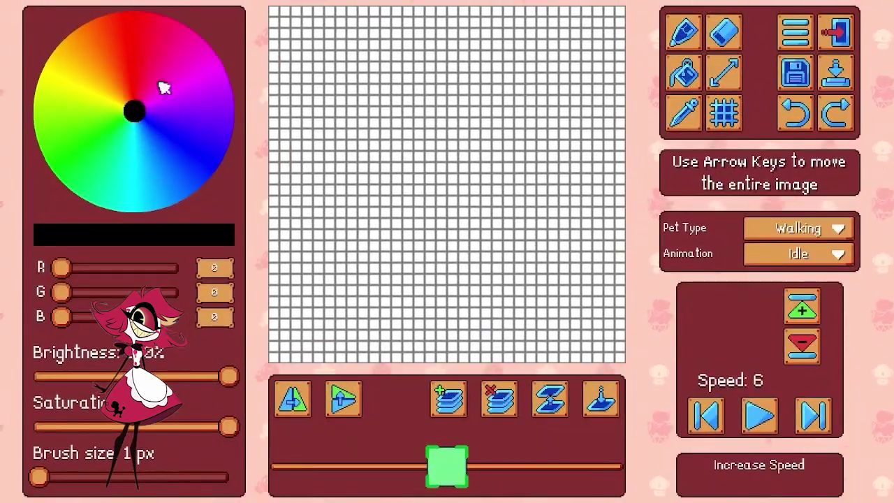
Try red pixel strokes on the grid, then undo and clear them.
left_click(126, 13)
mouse_move(379, 152)
left_mouse_down()
mouse_move(409, 149)
mouse_move(552, 189)
left_mouse_up()
left_click_drag(369, 169, 329, 244)
left_click(795, 112)
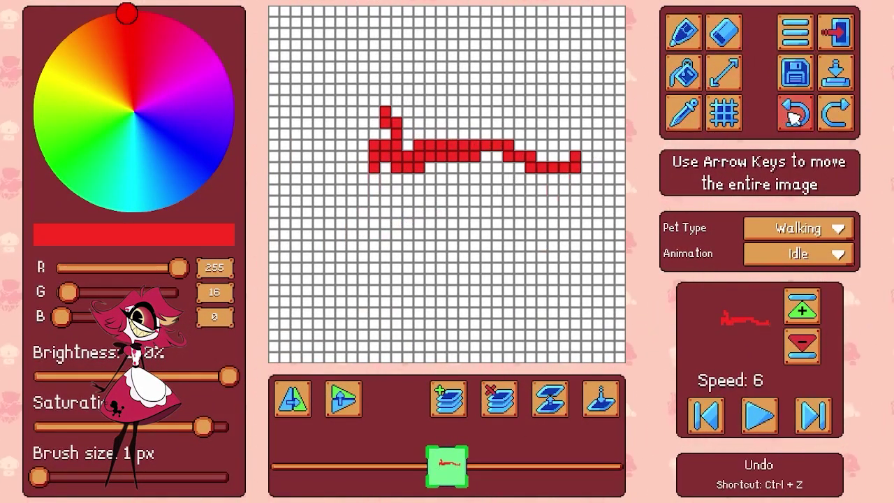
left_click(796, 111)
Draw trial black legs and a filled red dress outline above them.
left_click_drag(178, 267, 62, 267)
left_click_drag(408, 299, 407, 362)
mouse_move(462, 299)
left_mouse_down()
mouse_move(497, 353)
mouse_move(393, 303)
mouse_move(499, 339)
left_mouse_up()
left_click(134, 34)
mouse_move(514, 275)
left_mouse_down()
mouse_move(371, 272)
mouse_move(419, 188)
left_mouse_up()
left_click_drag(453, 187, 509, 269)
mouse_move(394, 277)
left_mouse_down()
mouse_move(419, 209)
mouse_move(514, 219)
left_mouse_up()
Undo the trial, set the colour to black, and clear the frame.
key("k")
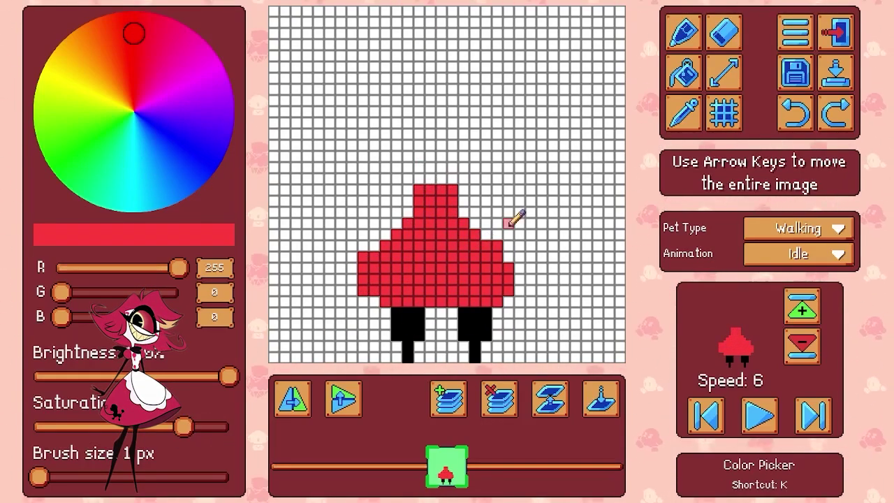
key("ctrl+z")
key("b")
left_click(463, 133)
key("ctrl+z")
key("f")
left_click_drag(370, 149, 578, 179)
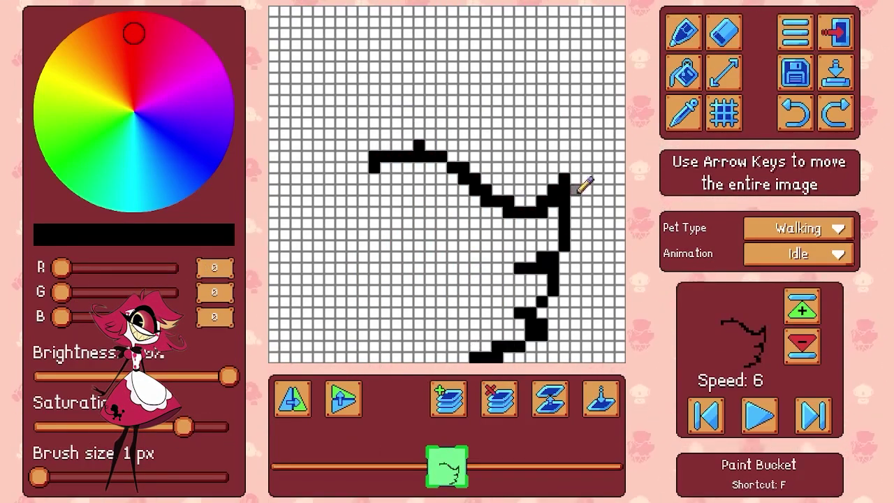
left_click(499, 398)
Pencil the black outline of the legs, stepped body and side wing strokes.
left_click(441, 134)
mouse_move(419, 354)
left_mouse_down()
mouse_move(409, 310)
mouse_move(355, 296)
left_mouse_up()
key("ctrl+z")
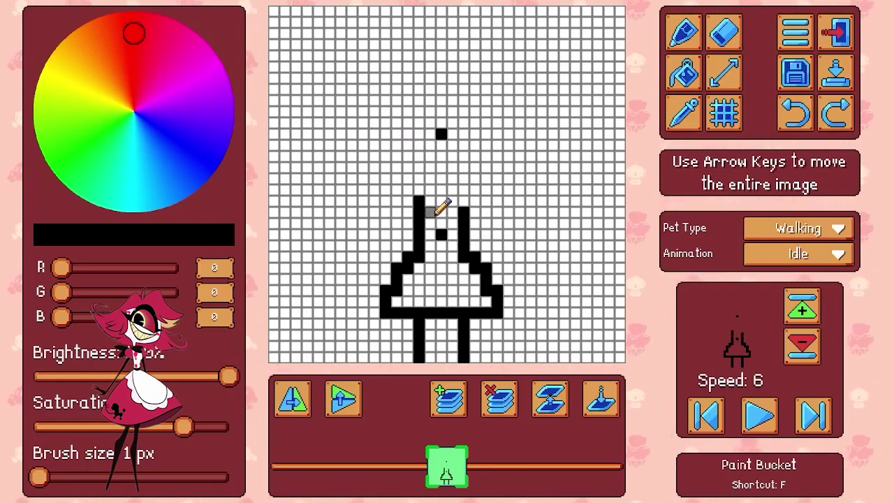
mouse_move(377, 165)
left_mouse_down()
mouse_move(461, 174)
mouse_move(397, 233)
mouse_move(523, 244)
mouse_move(473, 211)
mouse_move(506, 230)
mouse_move(391, 239)
mouse_move(421, 203)
left_mouse_up()
Close the top crossbar gap, fill the skirt red, and add lighter-red head and face pixels.
key("b")
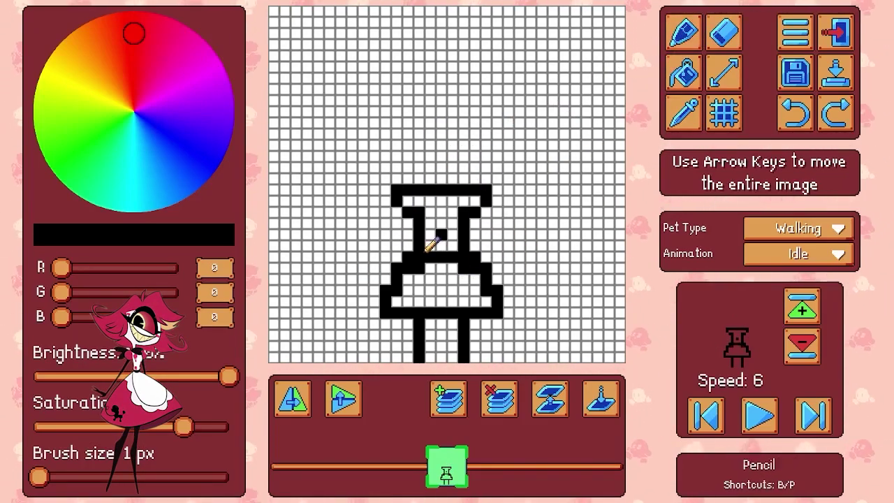
left_click_drag(427, 247, 455, 246)
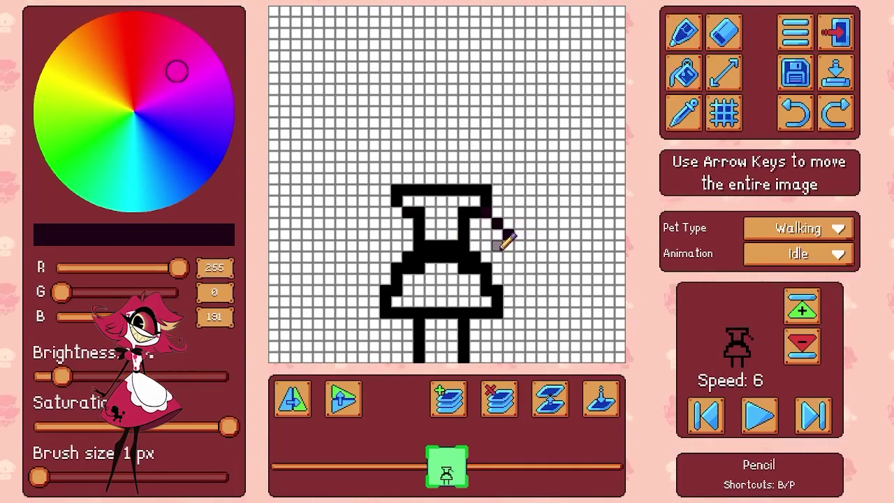
left_click(477, 292)
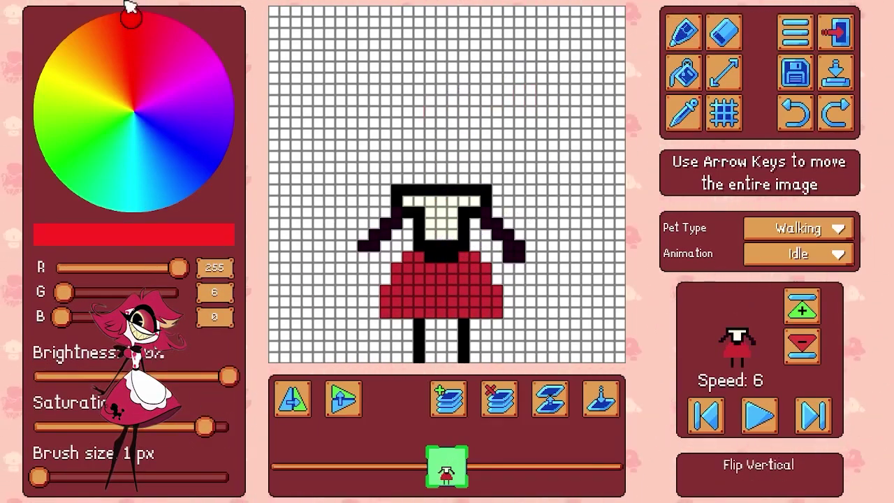
left_click(139, 48)
left_click(418, 166)
left_click(429, 155)
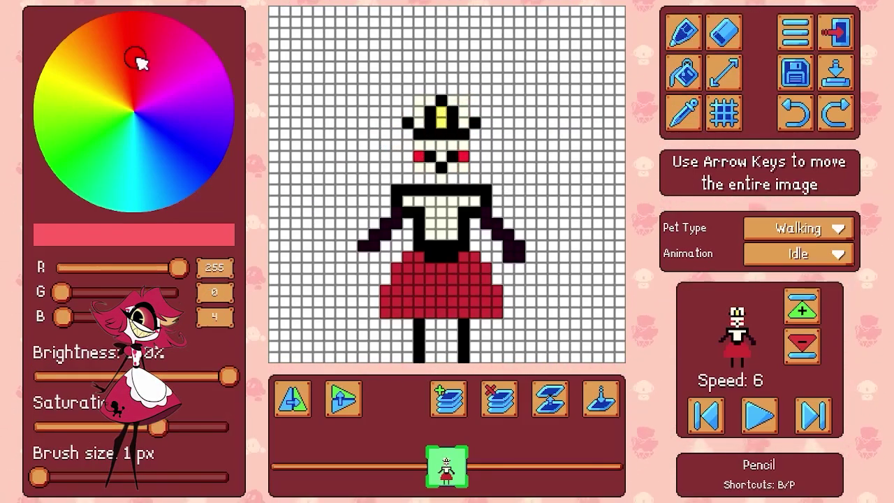
Draw the red horn shapes, fill the hair gaps, and add the right horn.
mouse_move(405, 111)
left_mouse_down()
mouse_move(399, 54)
mouse_move(535, 66)
mouse_move(319, 189)
mouse_move(467, 82)
left_mouse_up()
key("e")
key("b")
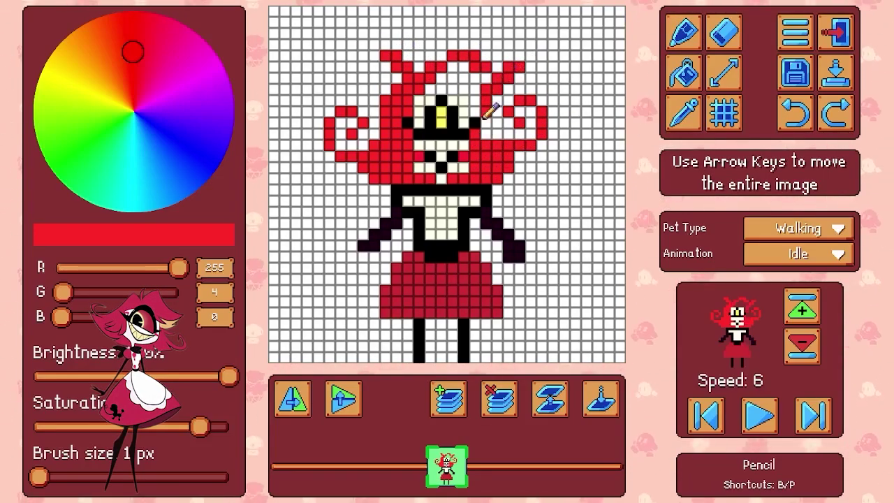
left_click_drag(483, 116, 499, 70)
key("f")
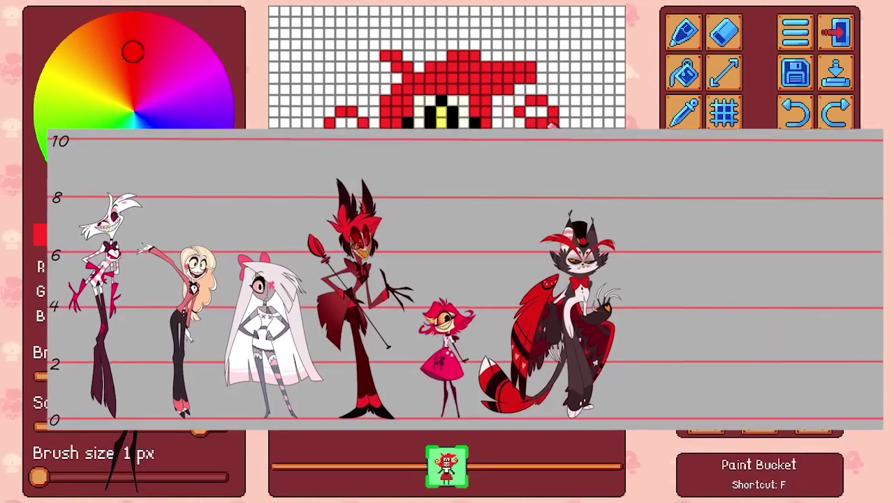
key("b")
key("f")
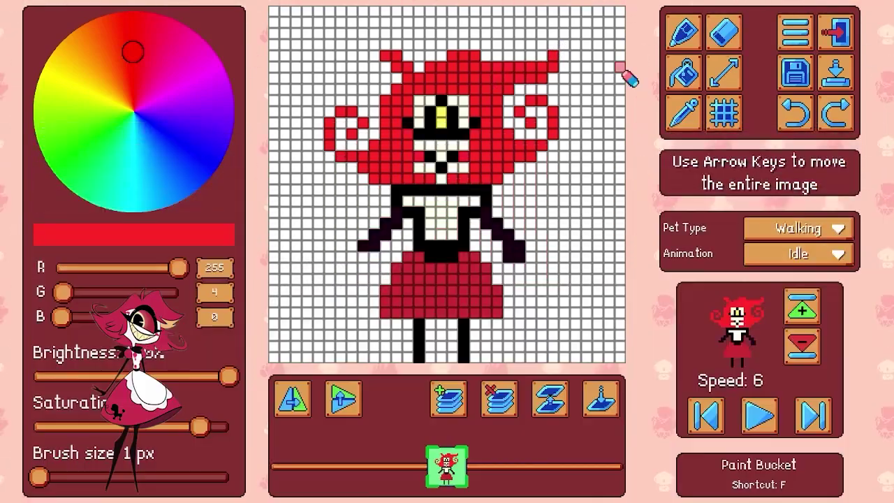
key("b")
left_click_drag(530, 78, 513, 70)
Undo the skirt and chest fills, add black head pixels and a yellow strand.
key("ctrl+z")
key("ctrl+z")
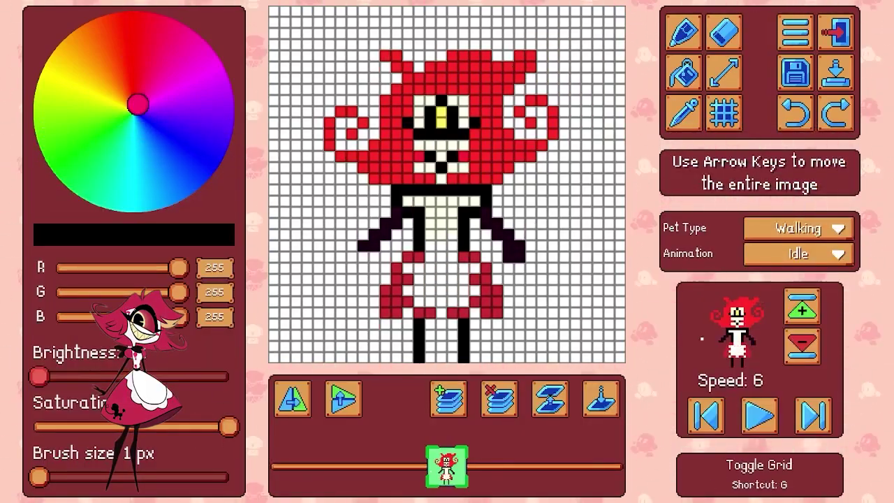
left_click(450, 218)
key("b")
key("k")
left_click(513, 223)
key("b")
left_click_drag(427, 76, 460, 68)
left_click_drag(531, 67, 486, 112)
Copy the Idle frame into a new second frame and check it with the grid.
key("ctrl+c")
left_click(549, 398)
key("ctrl+v")
key("g")
key("g")
key("k")
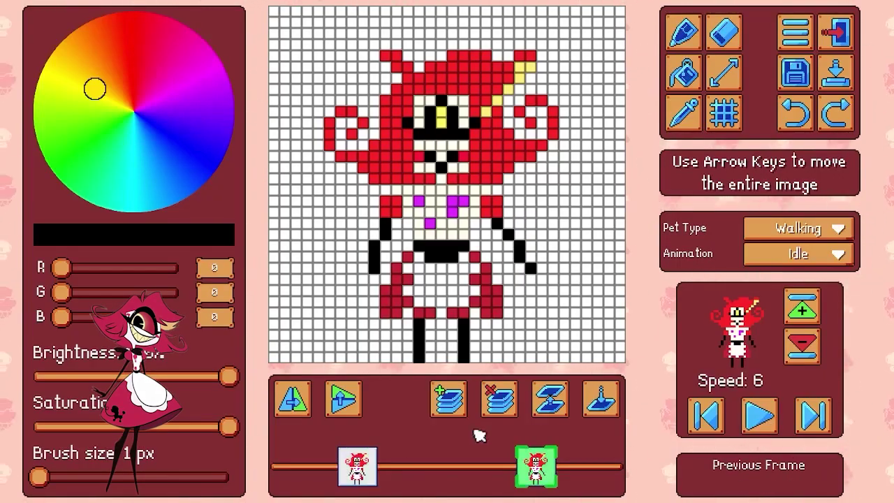
Add a third Idle frame, review frames 1–3, and select the Walk animation.
left_click(449, 398)
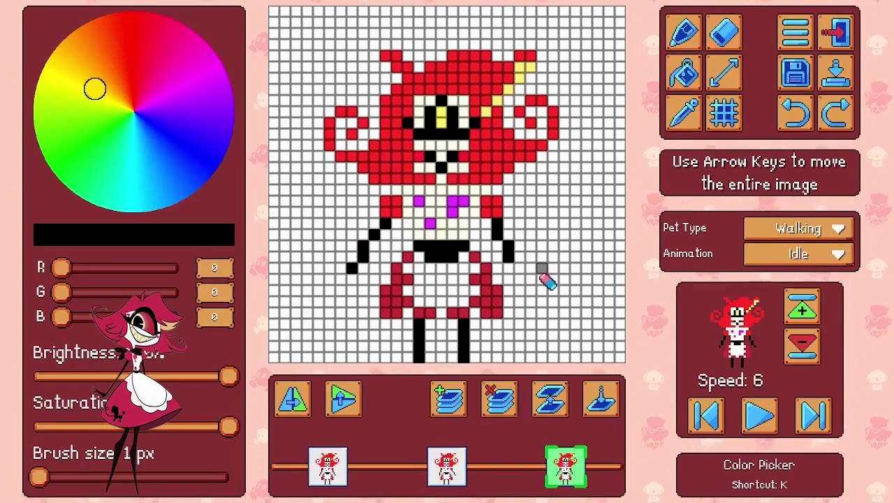
left_click(328, 467)
left_click(566, 466)
left_click(454, 474)
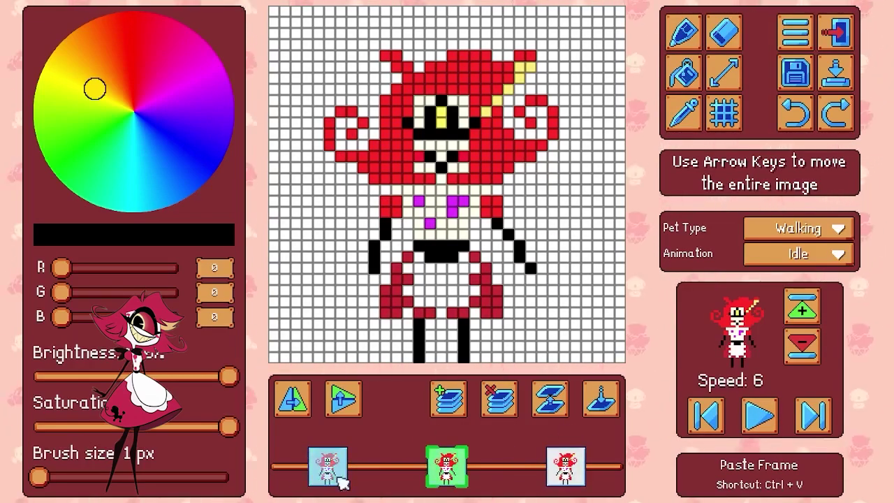
left_click(759, 412)
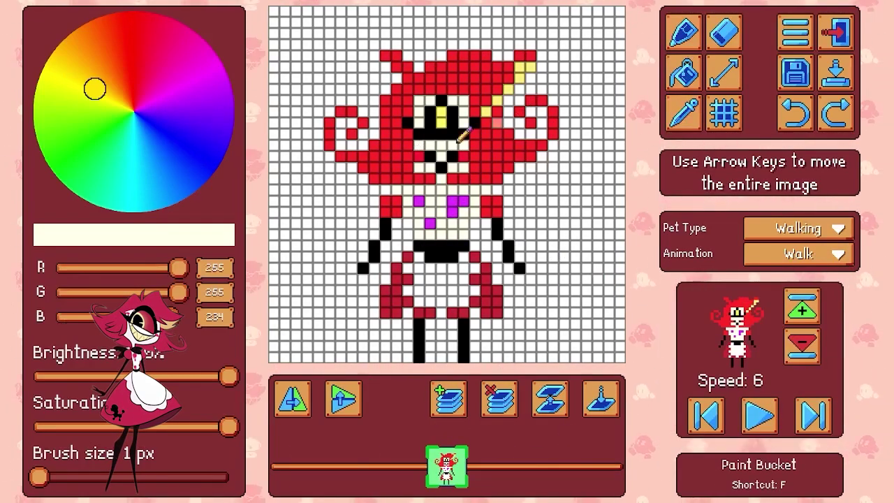
Draw a brown mop handle beside the maid on the first Walk frame.
left_click(808, 299)
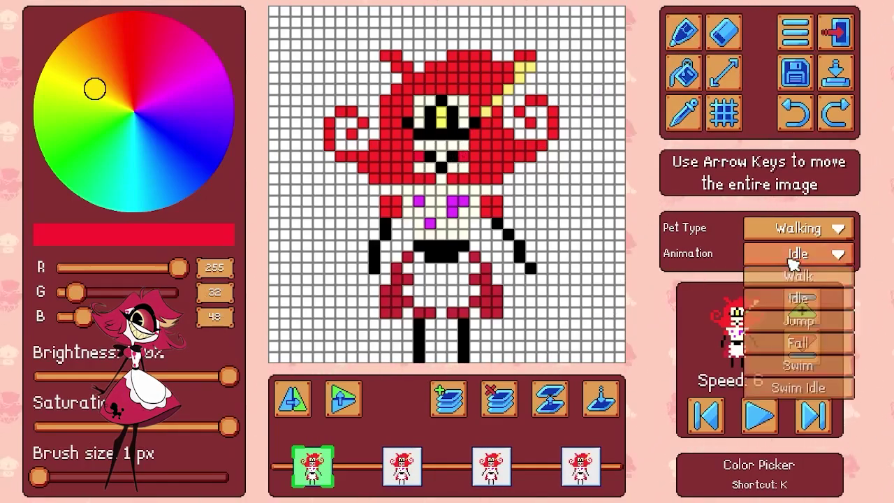
left_click(729, 115)
left_click(727, 117)
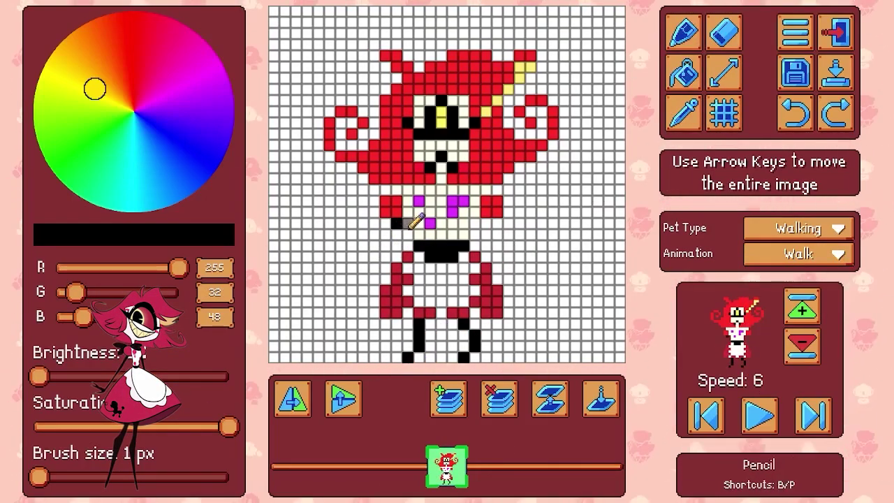
left_click_drag(542, 326, 511, 200)
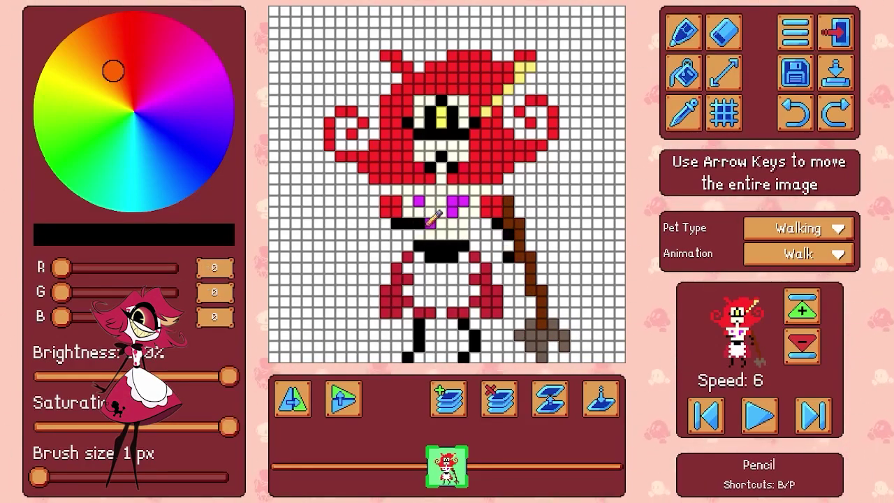
Add a second Walk frame copied from the first, preview it, and redraw the eye and mouth.
left_click(449, 398)
key("k")
left_click(429, 223)
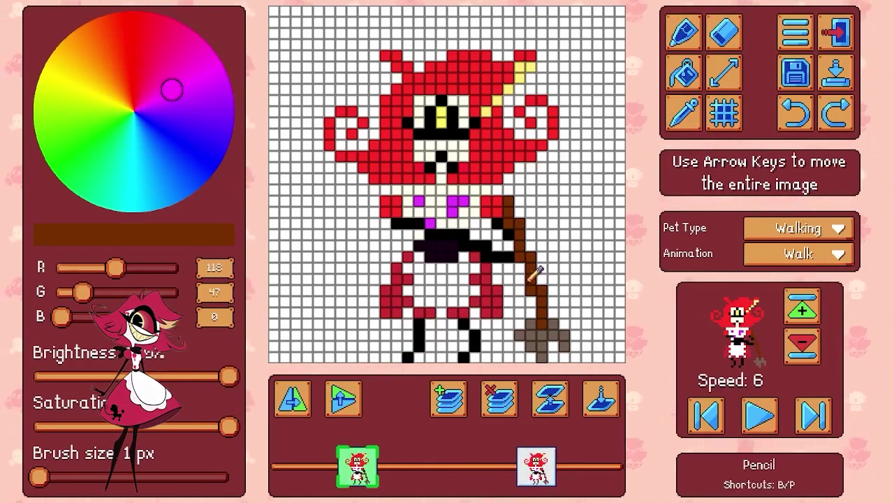
left_click(761, 417)
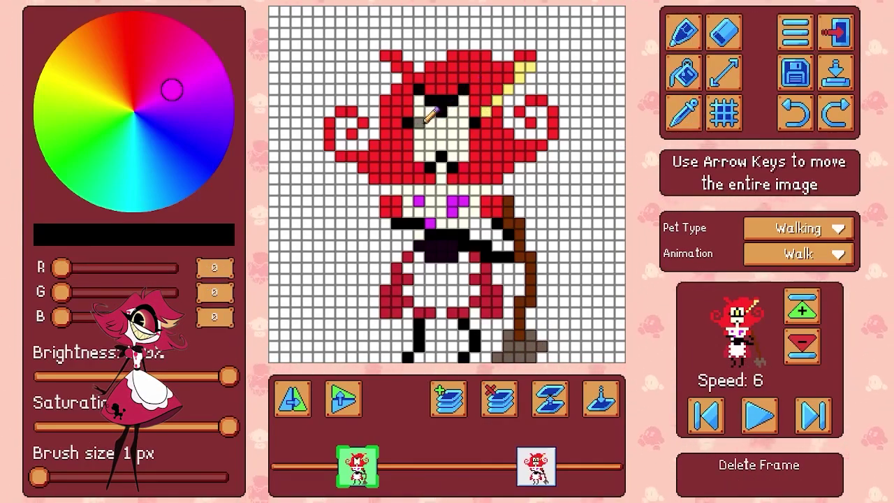
left_click_drag(428, 117, 437, 174)
key("f")
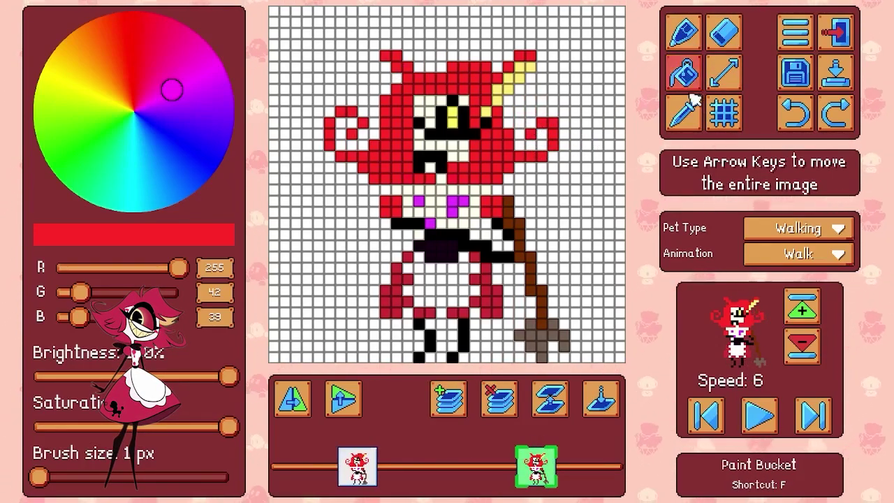
left_click(683, 112)
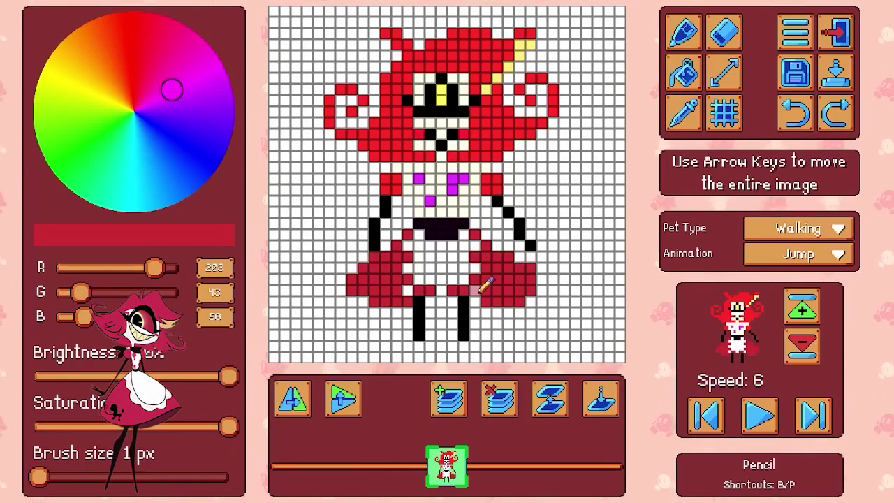
Draw the brown mop handle raised above the maid's head in the first Jump frame.
left_click(676, 101)
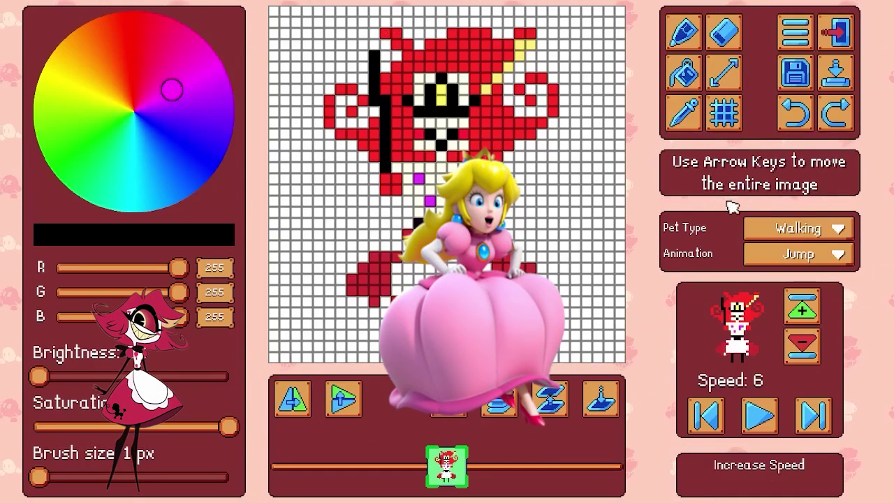
mouse_move(349, 45)
left_mouse_down()
mouse_move(500, 45)
mouse_move(553, 67)
left_mouse_up()
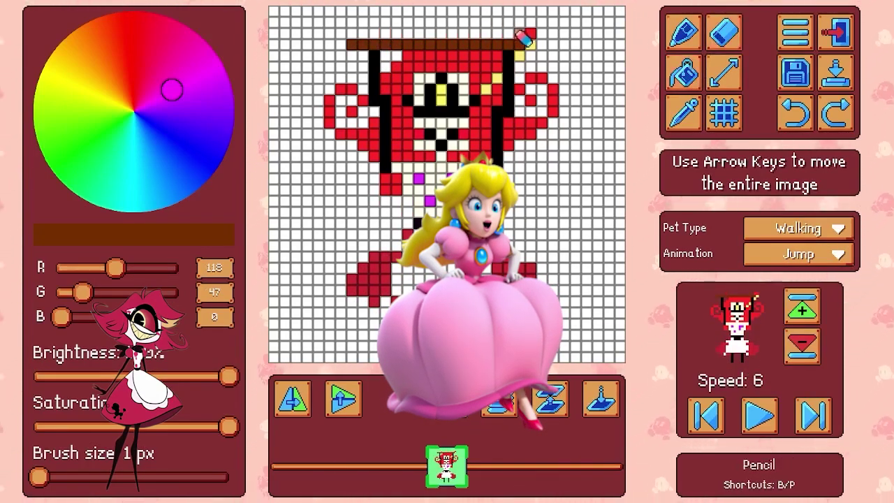
key("k")
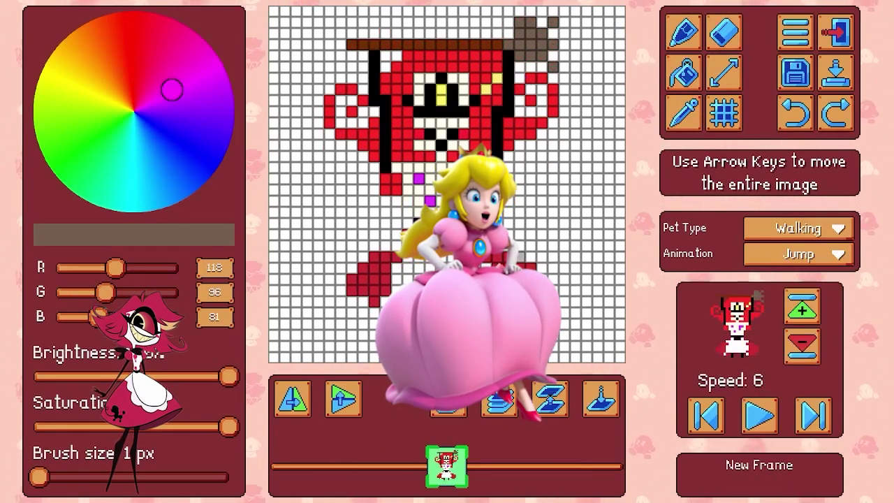
Add second and third Jump frames with the drawing shifted up, and preview the jump.
left_click(802, 308)
key("Up")
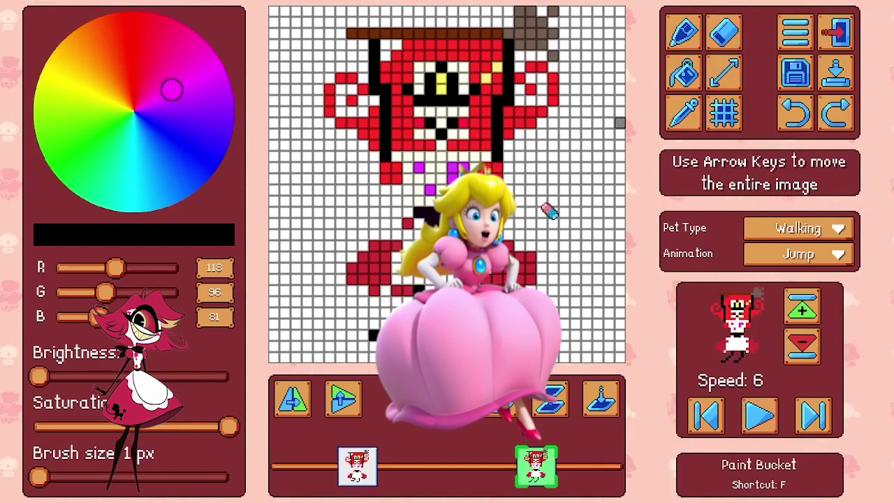
left_click(763, 414)
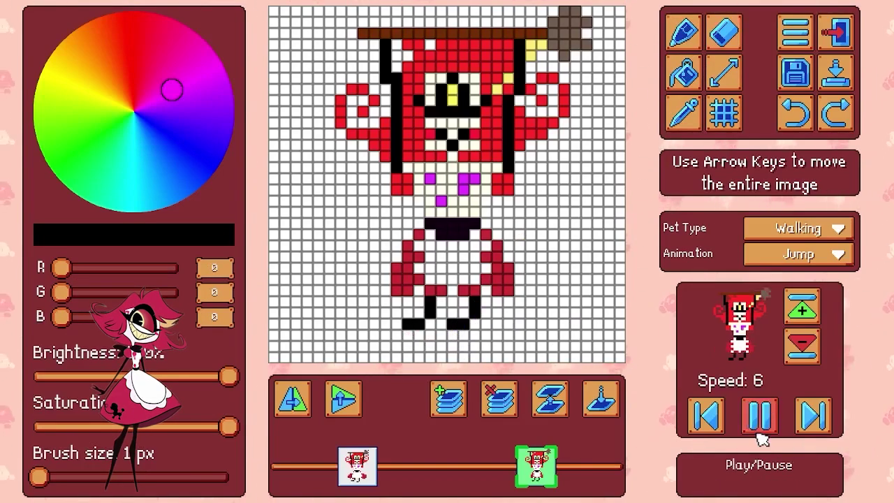
left_click(801, 308)
left_click(759, 413)
left_click(706, 413)
left_click(447, 467)
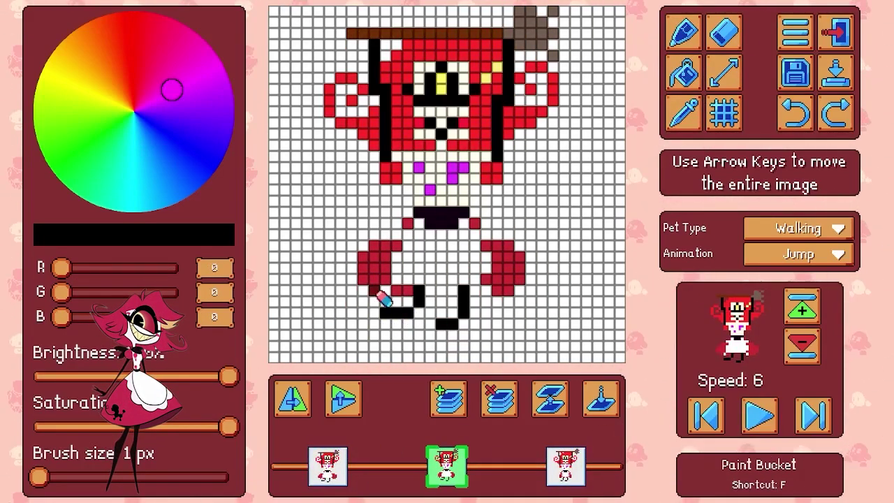
left_click(801, 253)
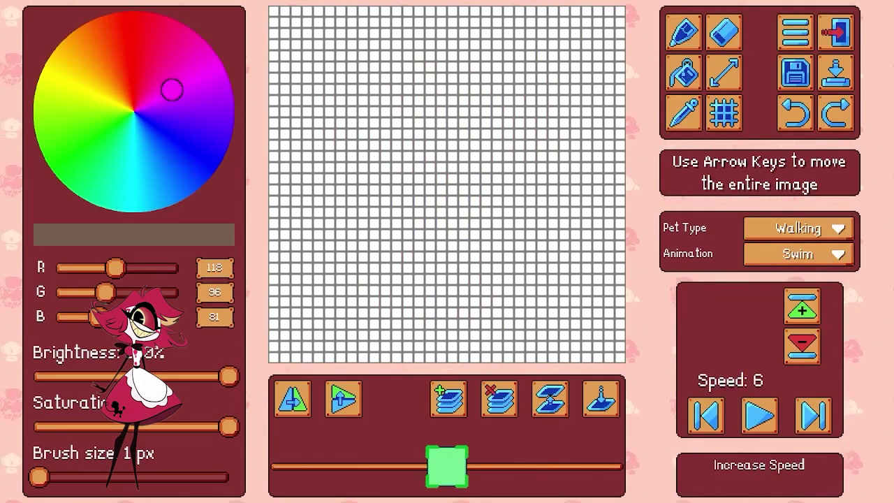
In Swim, draw a black arm reaching right and erase the old arm, legs and skirt.
left_click(798, 253)
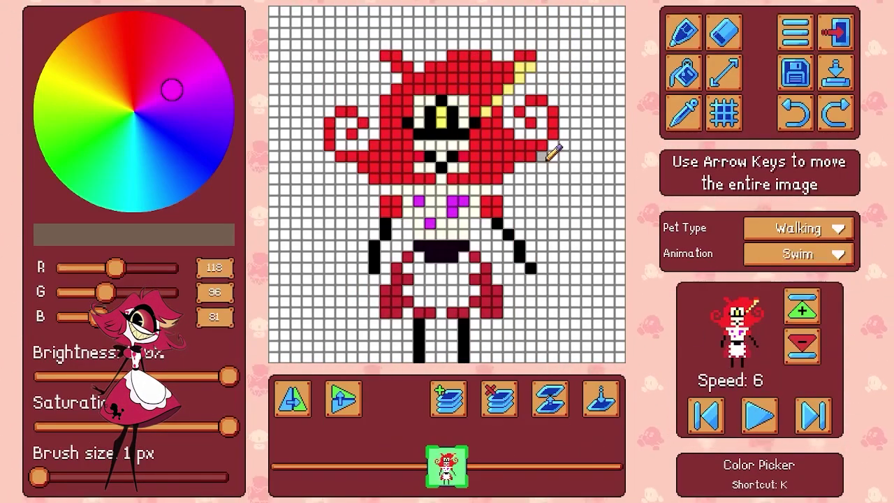
key("k")
left_click(419, 335)
mouse_move(409, 209)
left_mouse_down()
mouse_move(481, 190)
mouse_move(564, 190)
left_mouse_up()
key("e")
left_click_drag(497, 224, 530, 268)
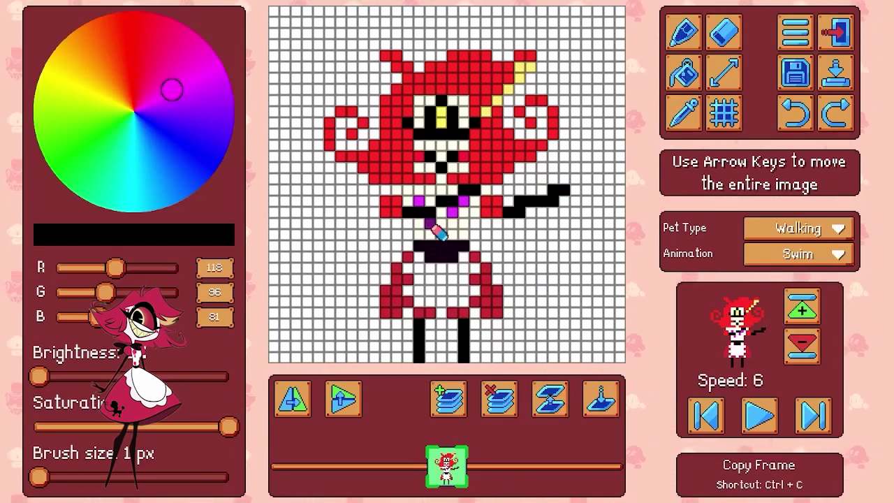
mouse_move(467, 255)
left_mouse_down()
mouse_move(465, 326)
mouse_move(435, 300)
left_mouse_up()
key("Right")
key("Right")
key("Right")
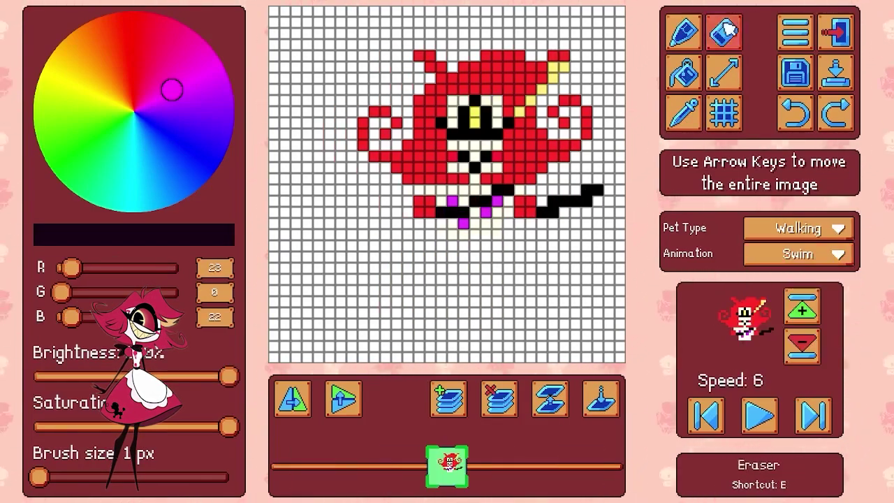
Draw a red curled tail below the body with black tail strokes at lower left.
left_click(798, 254)
left_click(439, 289)
key("b")
mouse_move(447, 257)
left_mouse_down()
mouse_move(419, 293)
mouse_move(498, 271)
left_mouse_up()
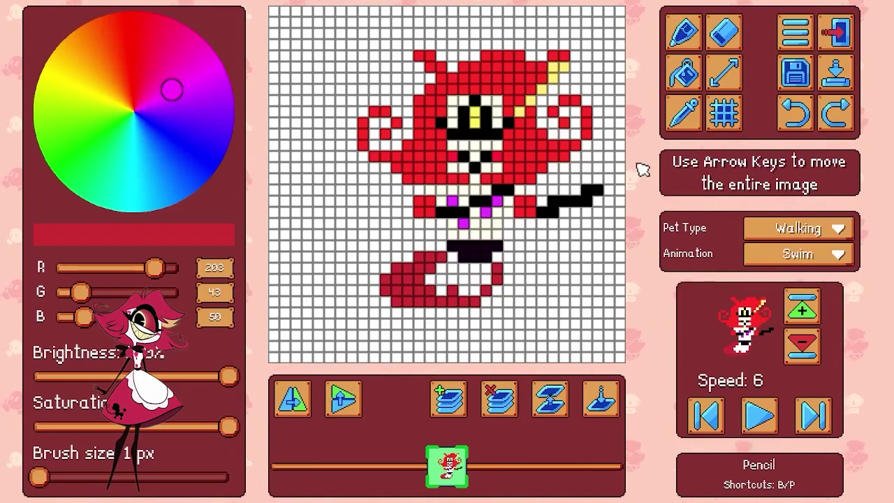
left_click(597, 190, "alt")
left_click_drag(387, 286, 318, 257)
left_click_drag(405, 311, 353, 334)
key("k")
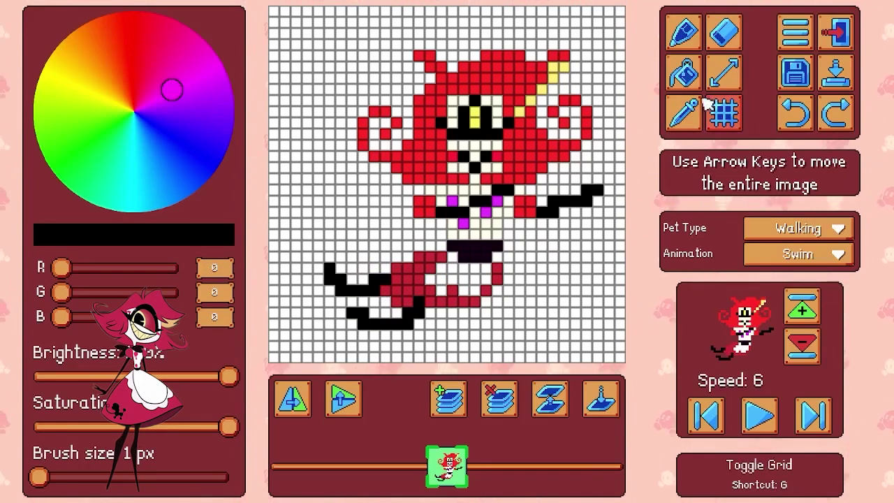
left_click(431, 299)
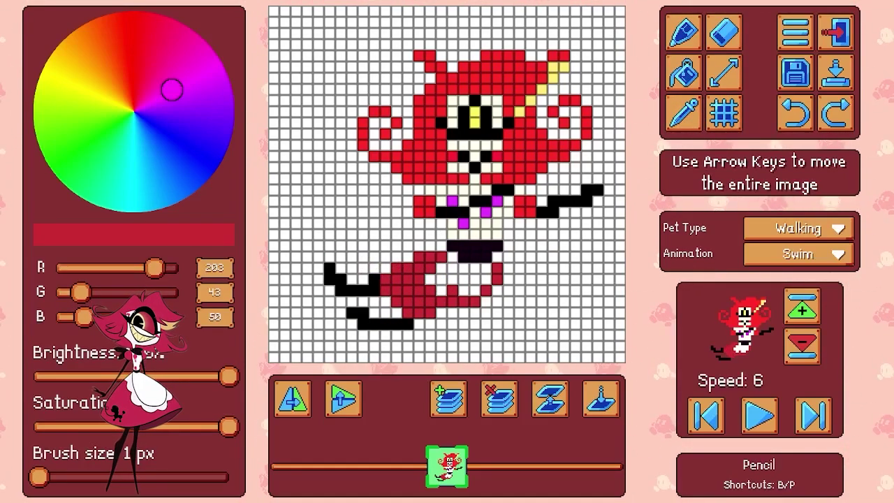
Add a second Swim frame with the black tail tip redrawn in a new position.
left_click(448, 398)
left_click(796, 112)
left_click_drag(324, 241, 380, 283)
left_click_drag(346, 297, 385, 319)
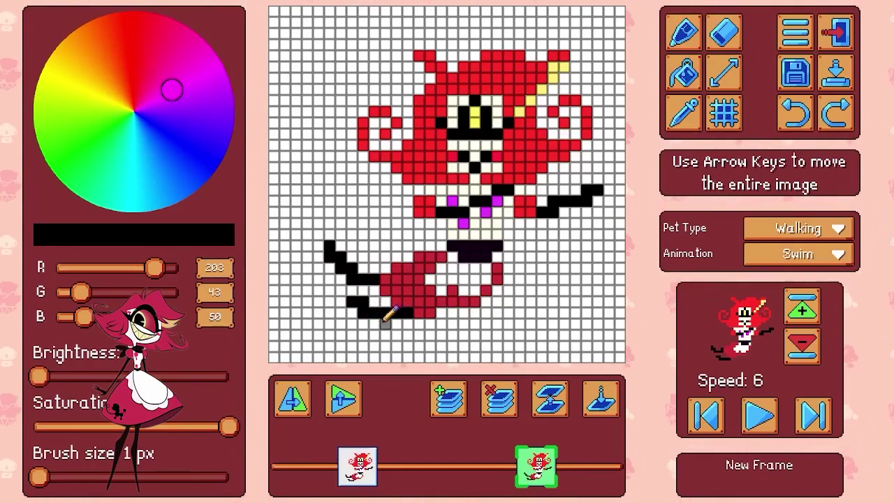
left_click(357, 466)
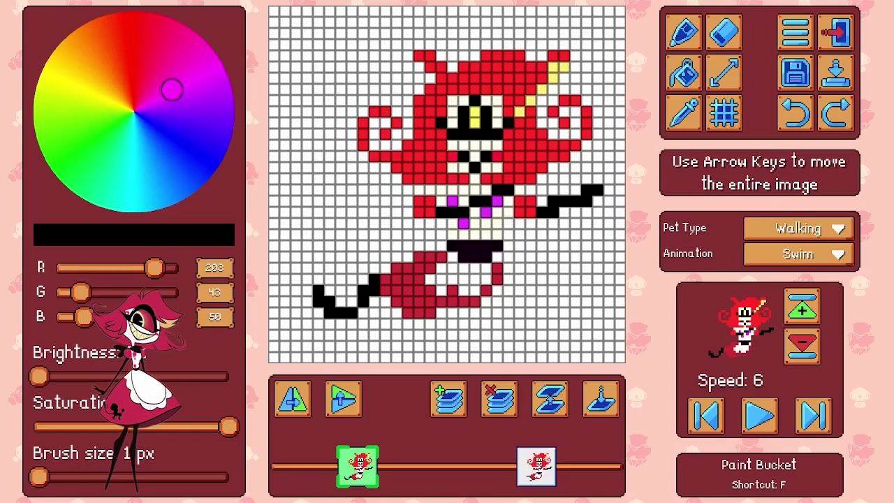
key("ctrl+z")
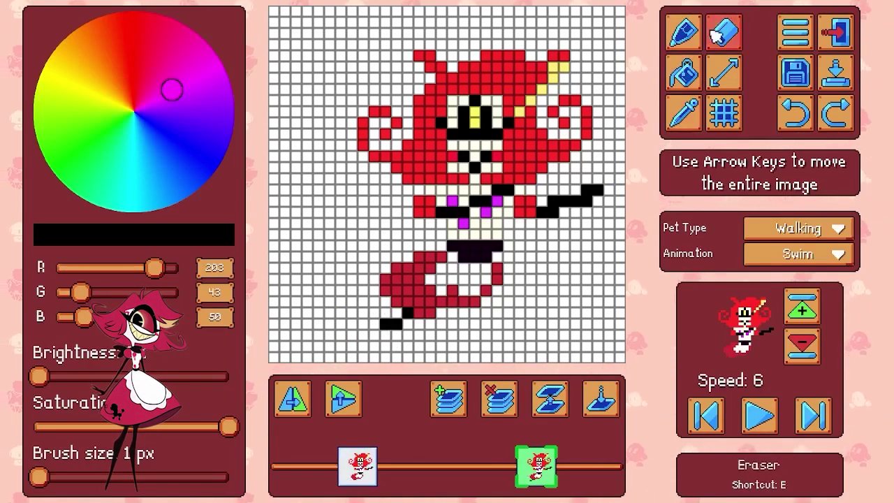
left_click(358, 466)
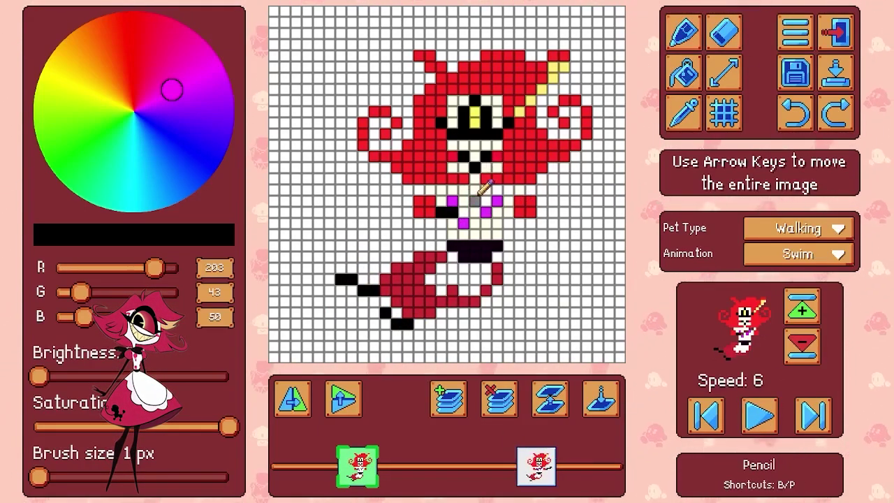
Extend the black chest line right of the sprite, preview Swim at speed 8, then open Swim Idle.
left_click_drag(478, 198, 503, 190)
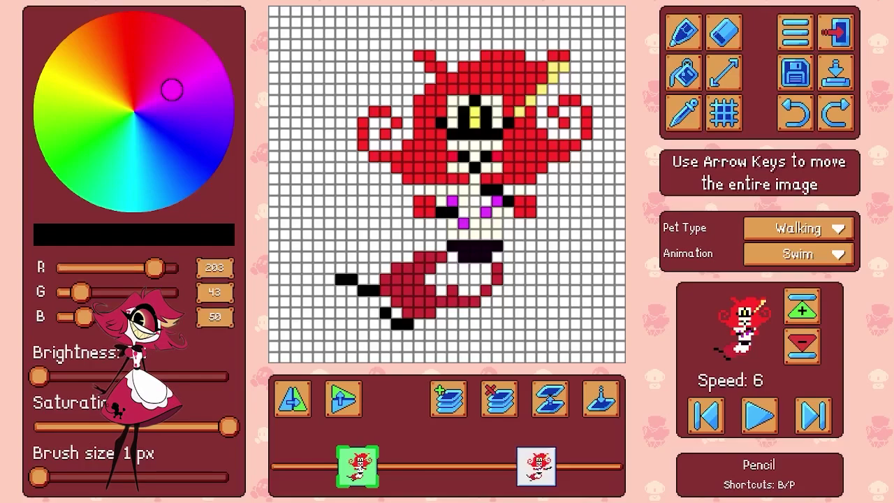
left_click_drag(537, 201, 598, 201)
key("f")
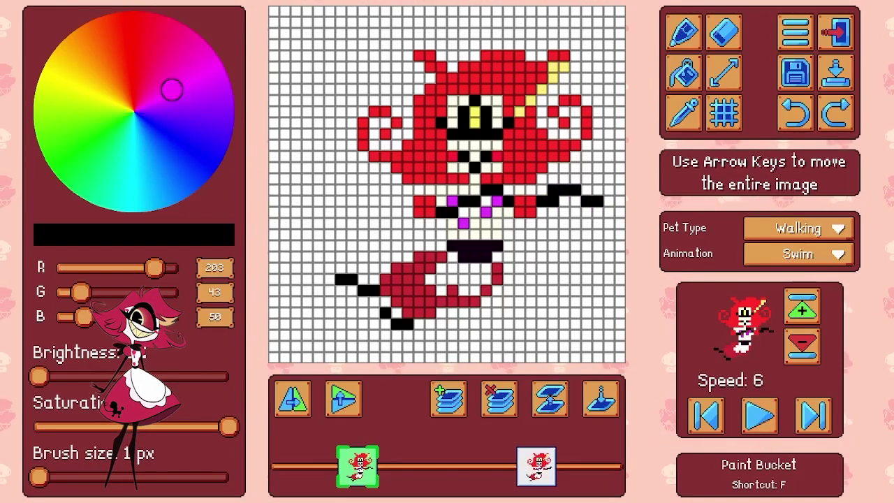
left_click(759, 415)
right_click(469, 207)
double_click(802, 309)
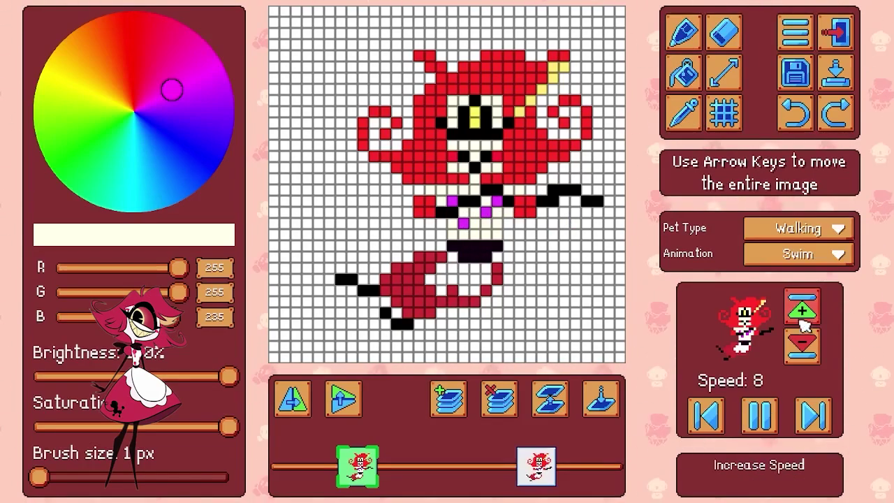
left_click(798, 254)
left_click(744, 296)
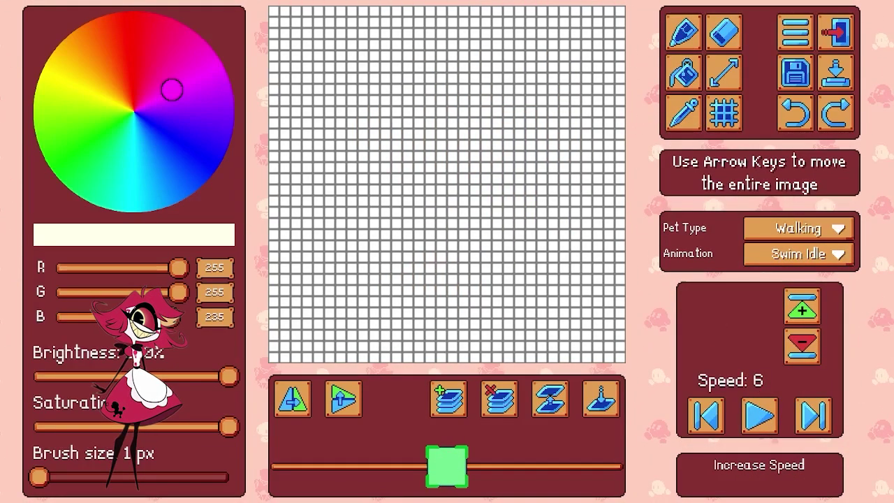
Copy the Idle frames and paste them into the Swim Idle animation.
left_click(798, 253)
left_click(798, 279)
key("ctrl+c")
left_click(798, 254)
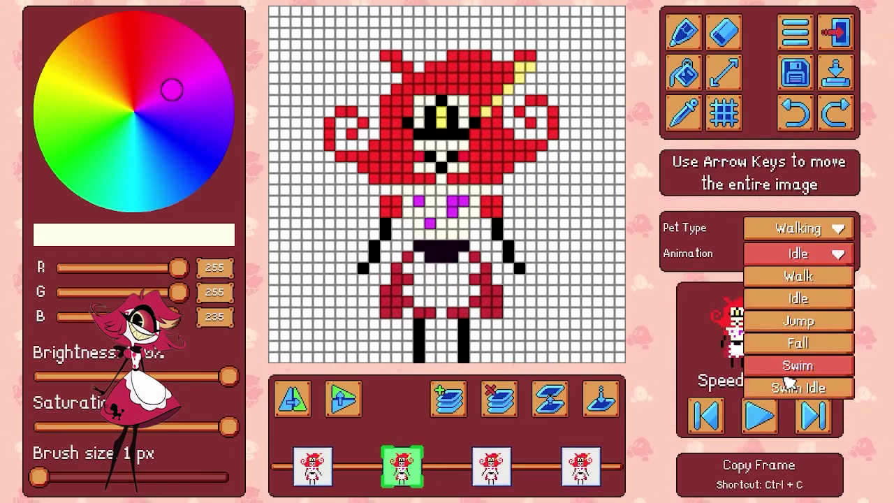
left_click(798, 385)
key("ctrl+v")
left_click(798, 253)
left_click(798, 298)
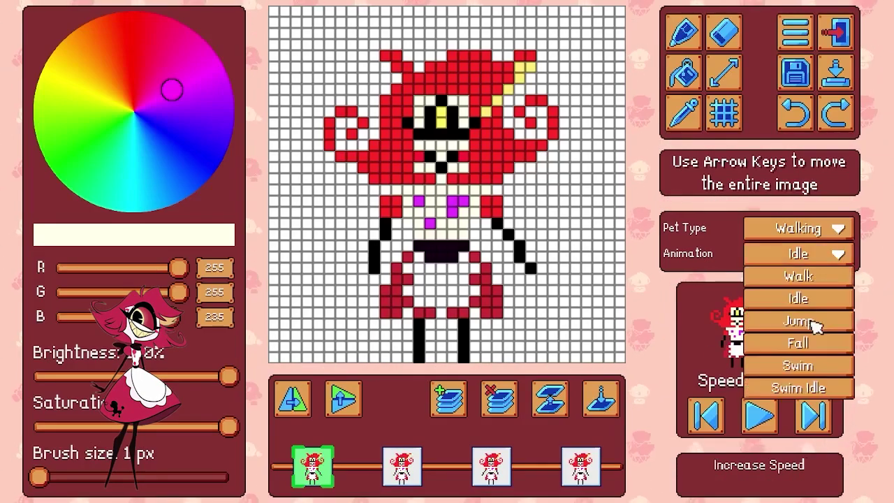
left_click(798, 253)
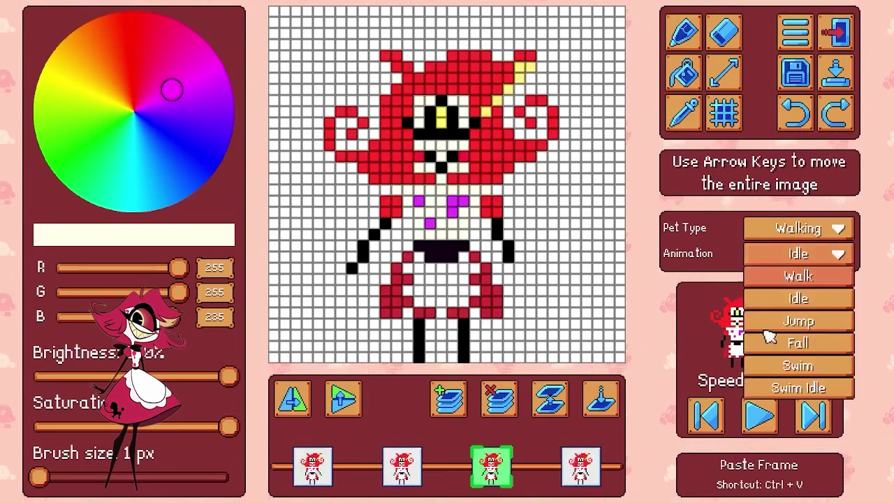
left_click(798, 388)
Paint the dress middle yellow-green and preview the Swim Idle animation.
left_click(102, 99)
mouse_move(407, 244)
left_mouse_down()
mouse_move(487, 253)
mouse_move(453, 257)
left_mouse_up()
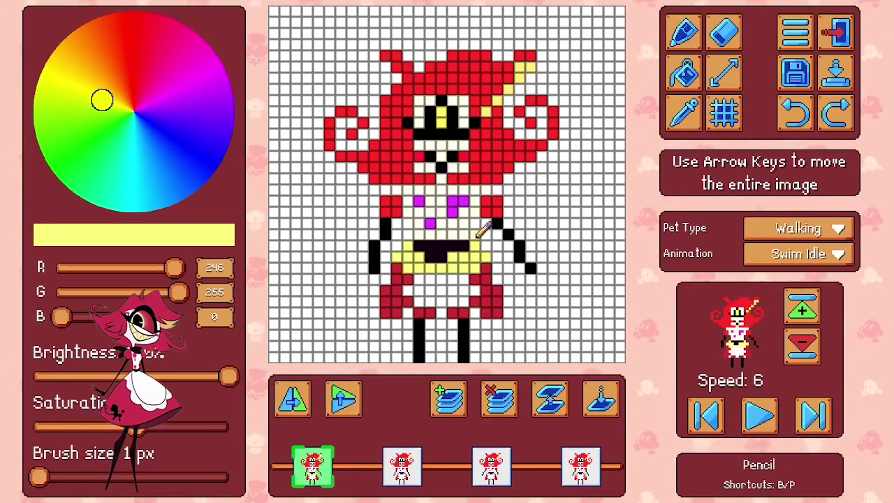
key("f")
left_click(424, 245)
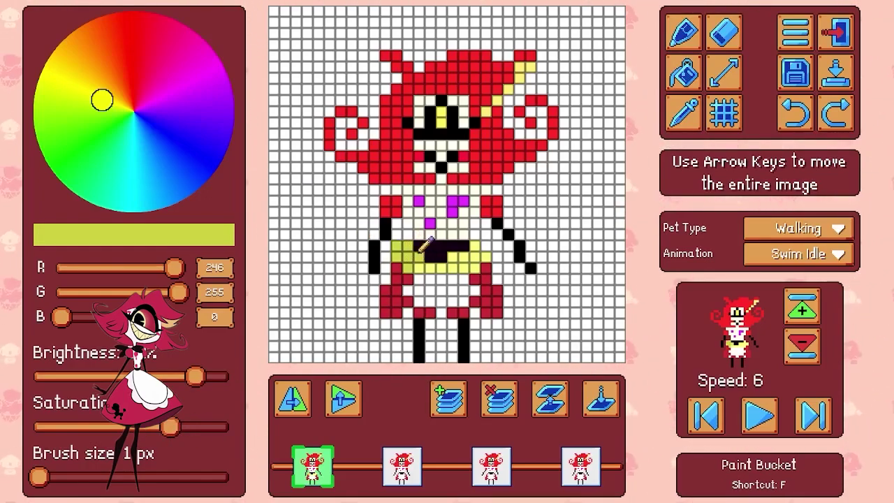
key("k")
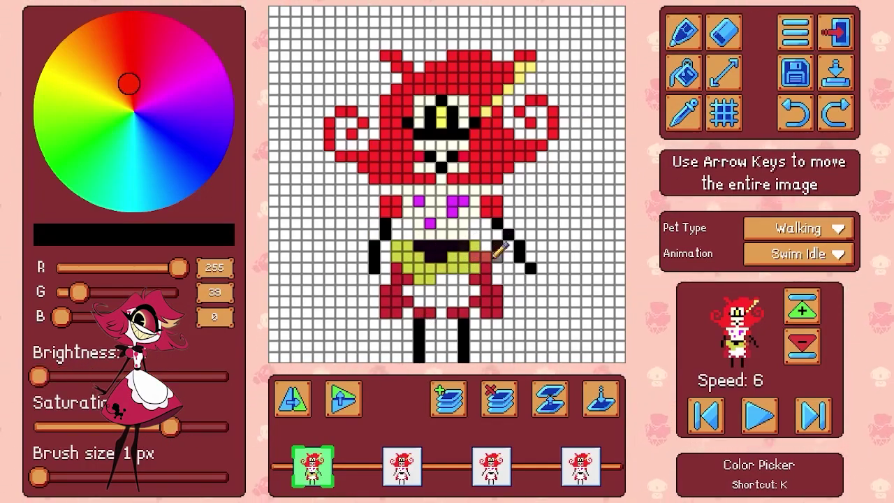
left_click(488, 253)
left_click(436, 257)
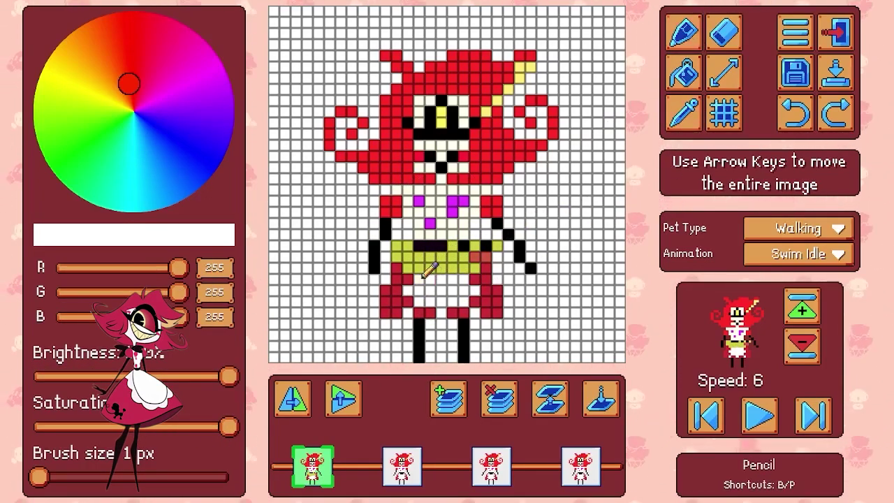
left_click(758, 415)
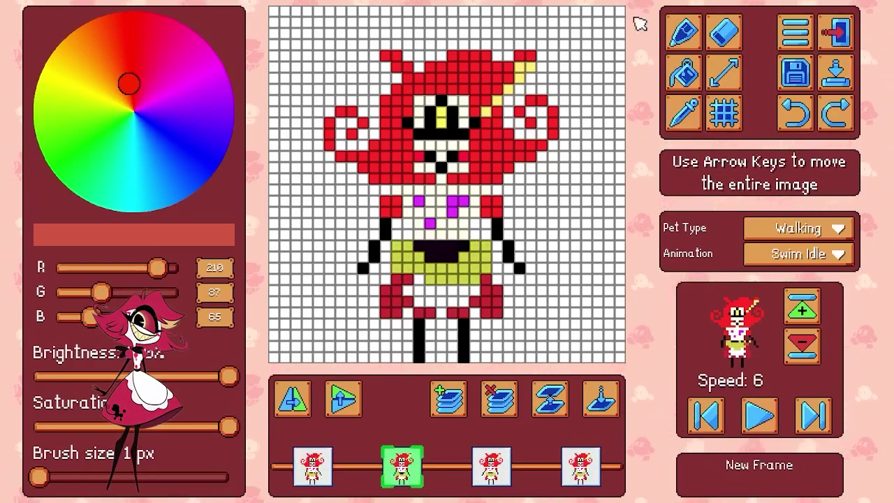
key("k")
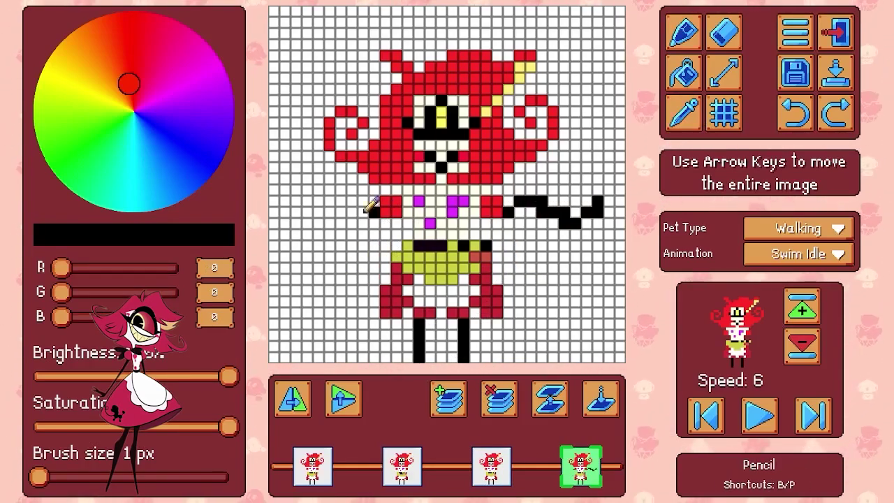
left_click(727, 43)
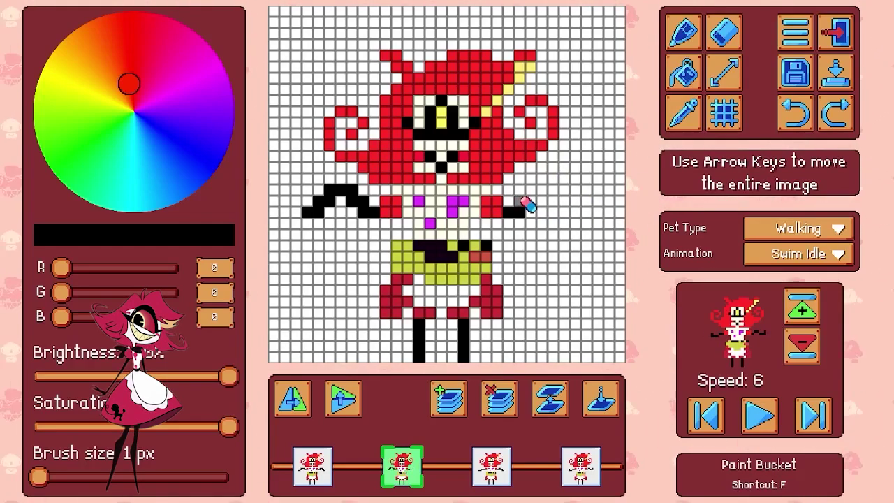
Preview the Swim Idle frames and return to the first frame for editing.
left_click(753, 422)
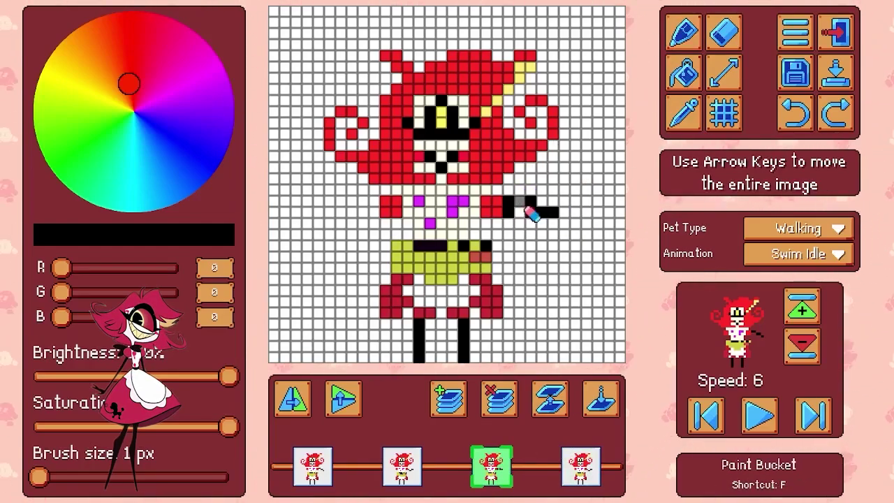
left_click(751, 422)
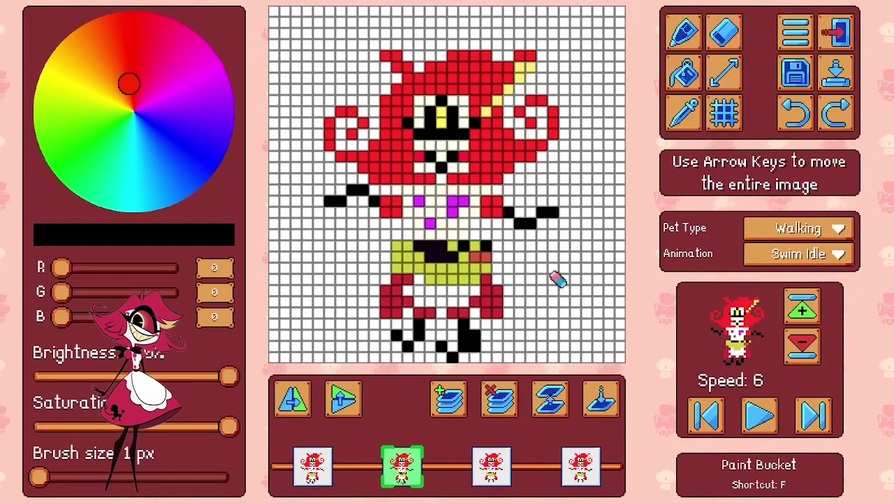
key("b")
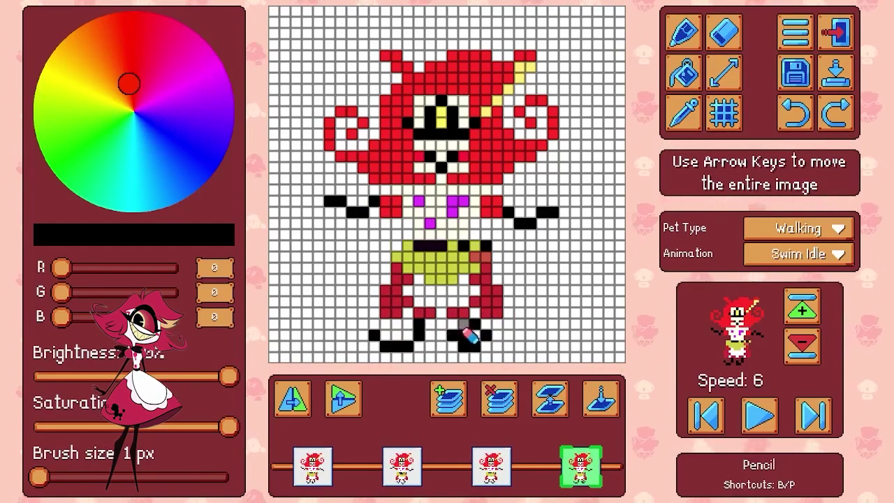
left_click(763, 414)
left_click(764, 413)
left_click(312, 466)
key("f")
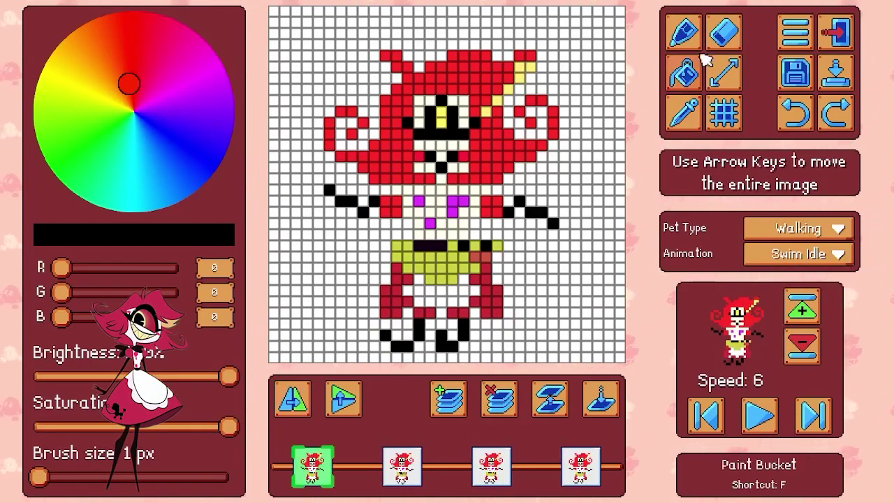
key("k")
key("f")
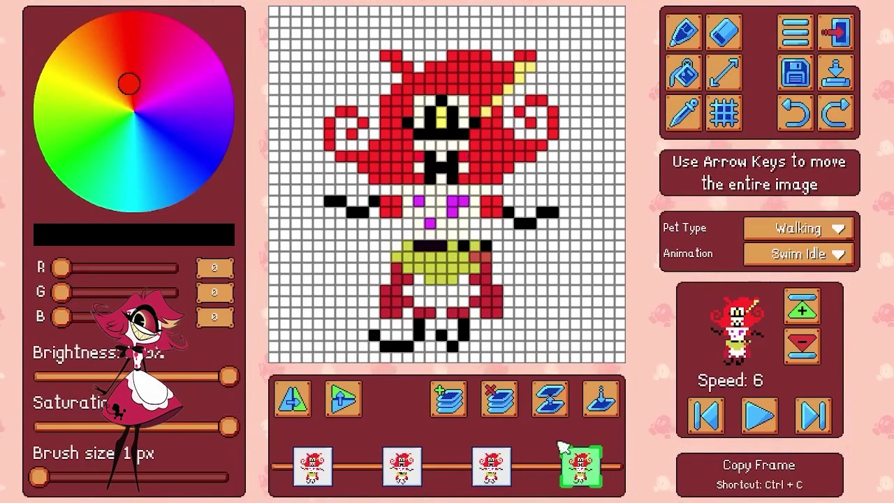
Choose a lower-saturation magenta paint colour, then sample the dress's yellow-green.
left_click(683, 112)
left_click(419, 201)
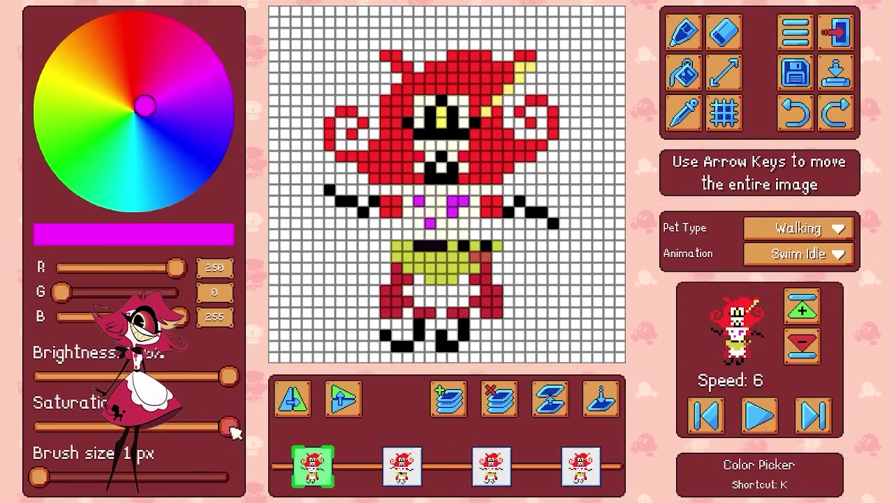
left_click_drag(231, 428, 109, 425)
key("k")
left_click(442, 243)
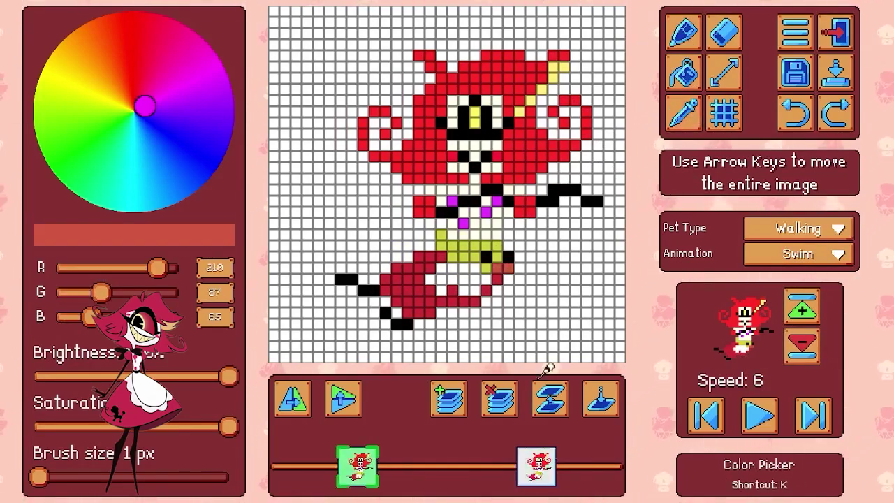
Check the Swim animation, then exit the Pet Maker and confirm leaving.
left_click(535, 463)
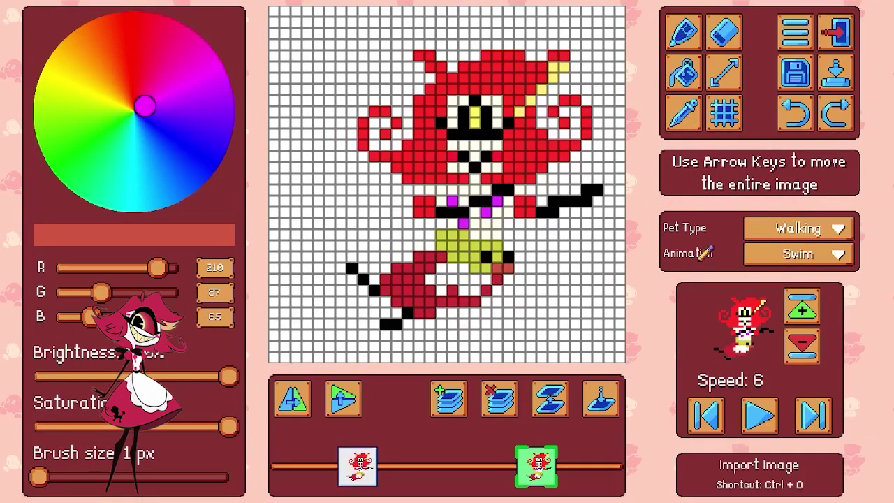
left_click(760, 419)
left_click(836, 31)
left_click(381, 305)
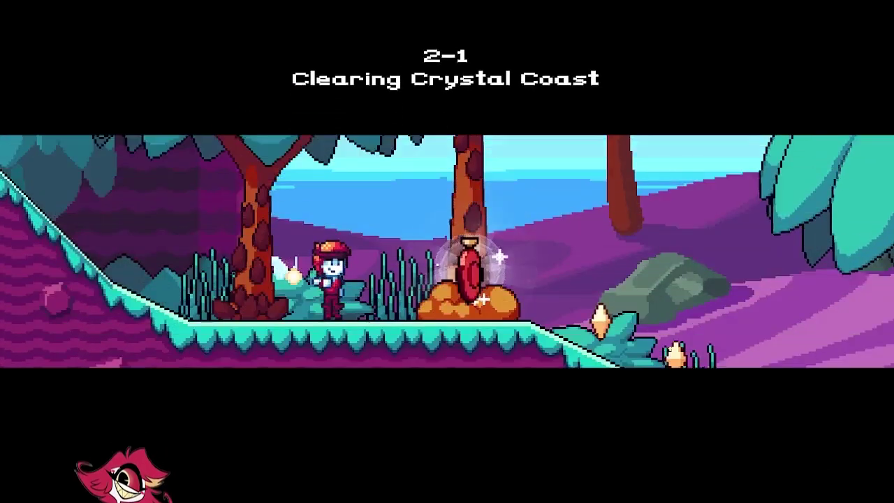
Run right through level 2-1, attack the enemy, return to the checkpoint, and head for the pool.
key("Right")
key("Right")
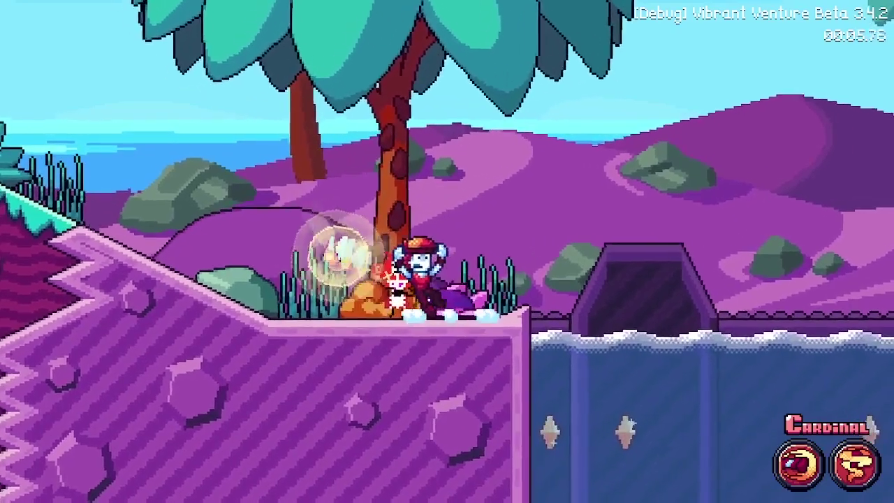
key("Right")
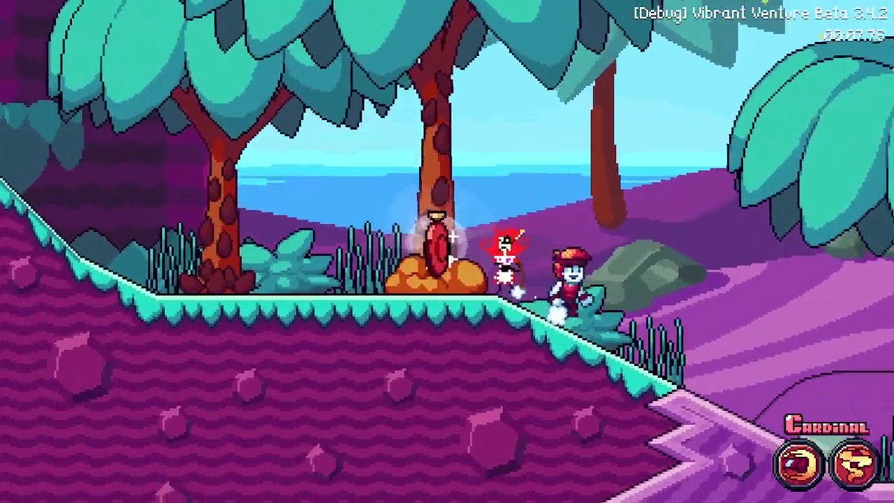
key("Left")
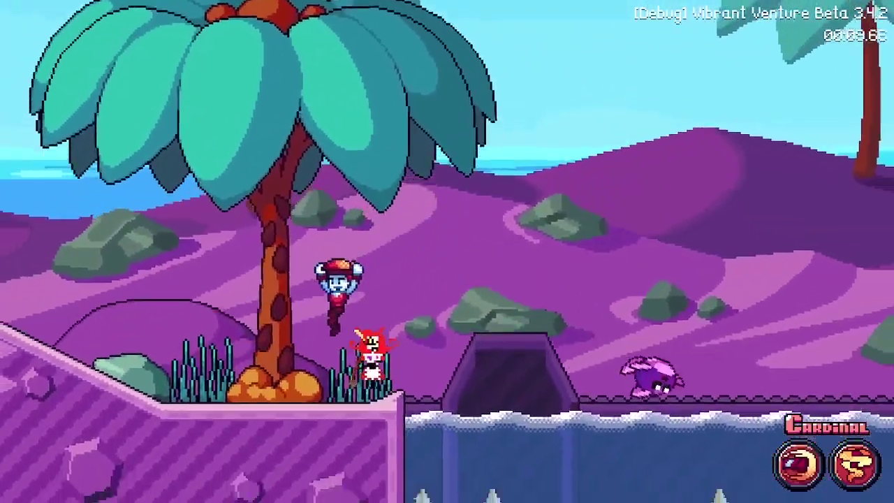
key("Right")
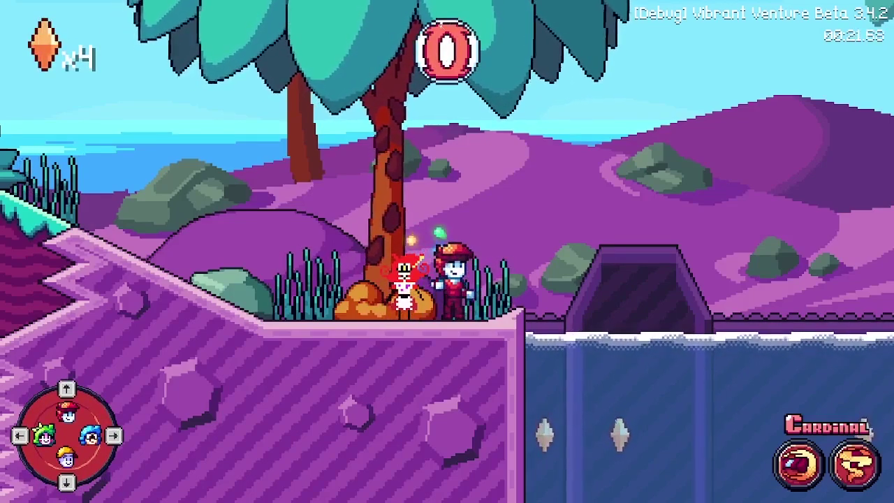
Drop into the water and swim right to the ledge wall, then dive and swim left.
key("Right")
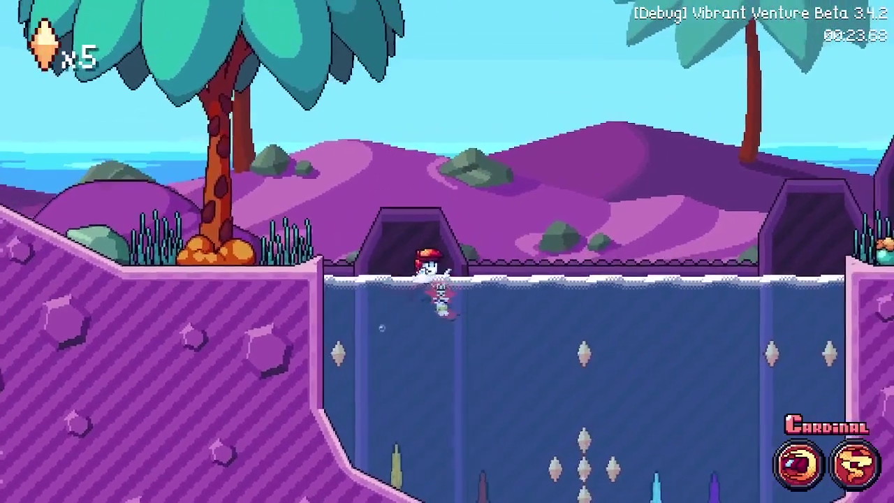
key("Right")
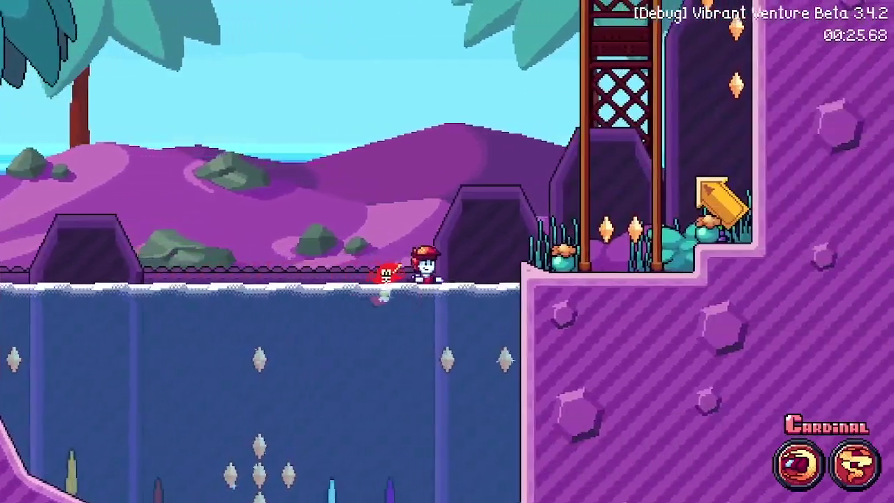
key("Right")
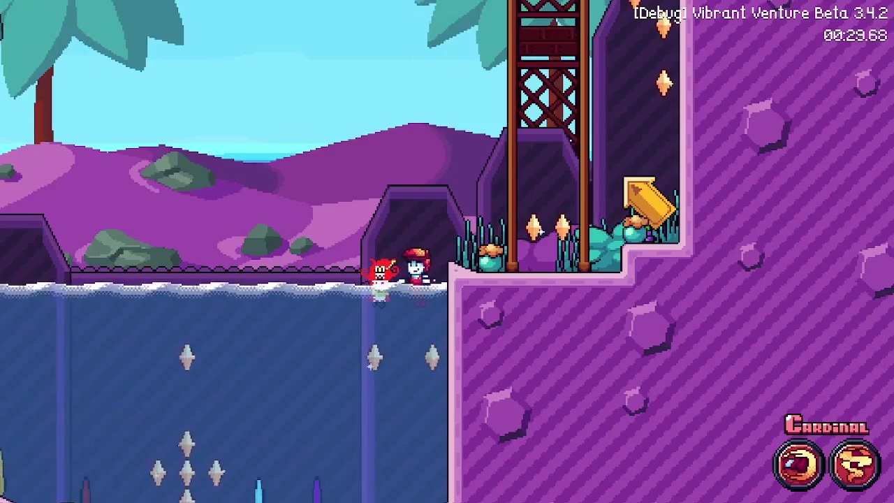
key("Left")
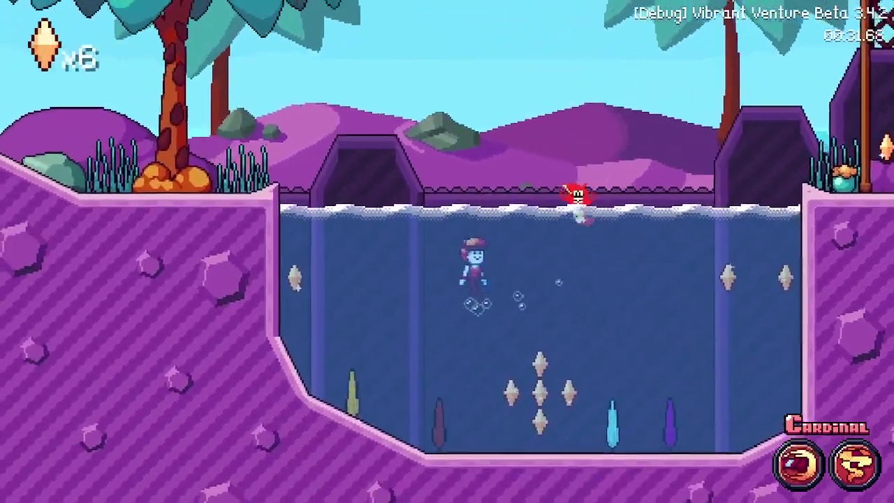